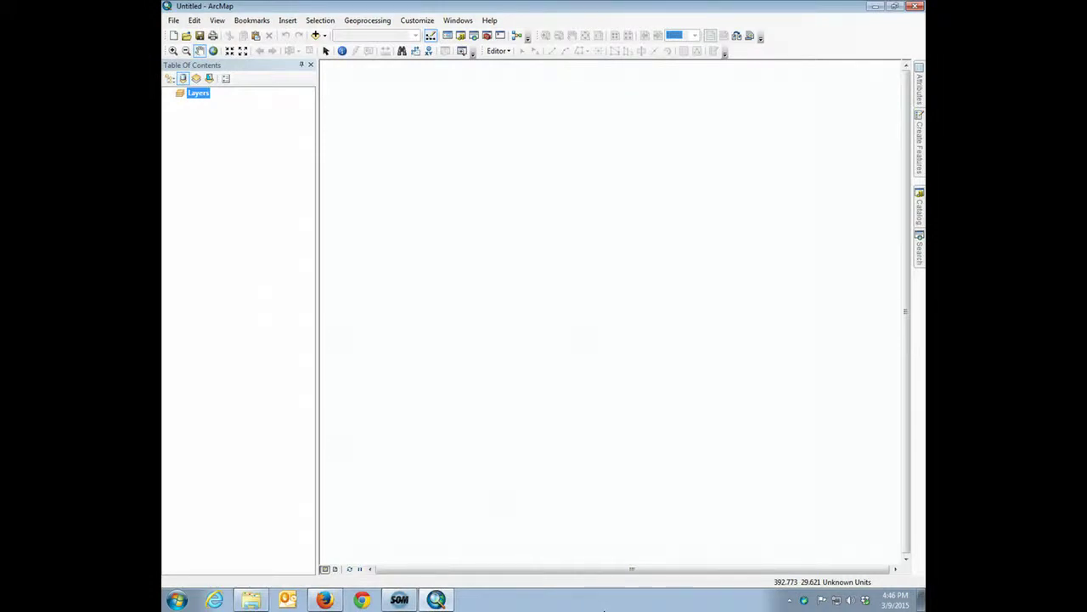
# Add a Catalog folder connection to the Desktop\ACSrace folder
pyautogui.click(921, 212)
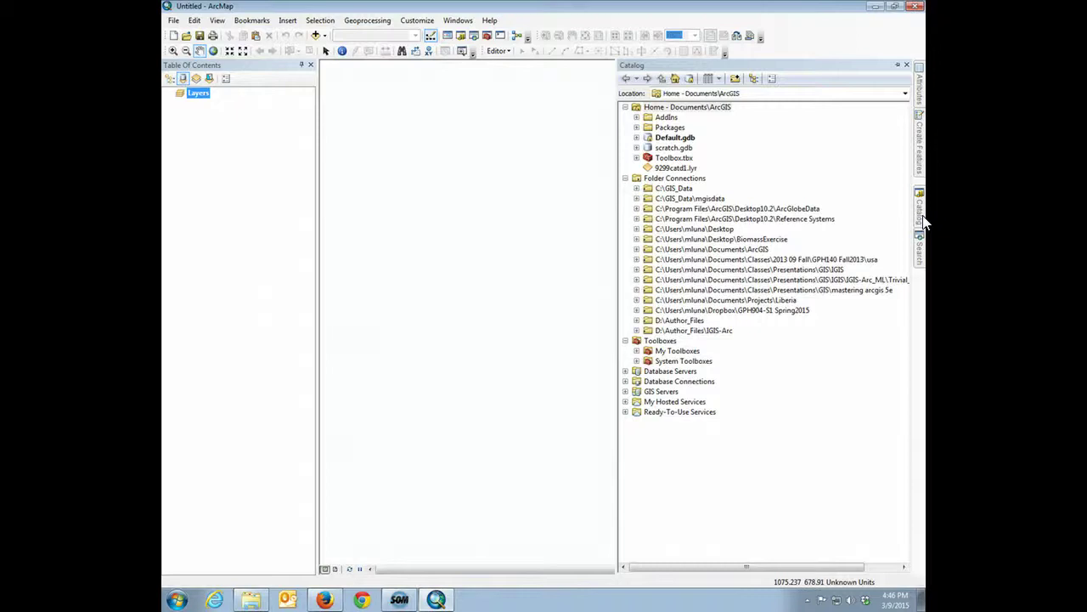
pyautogui.click(735, 80)
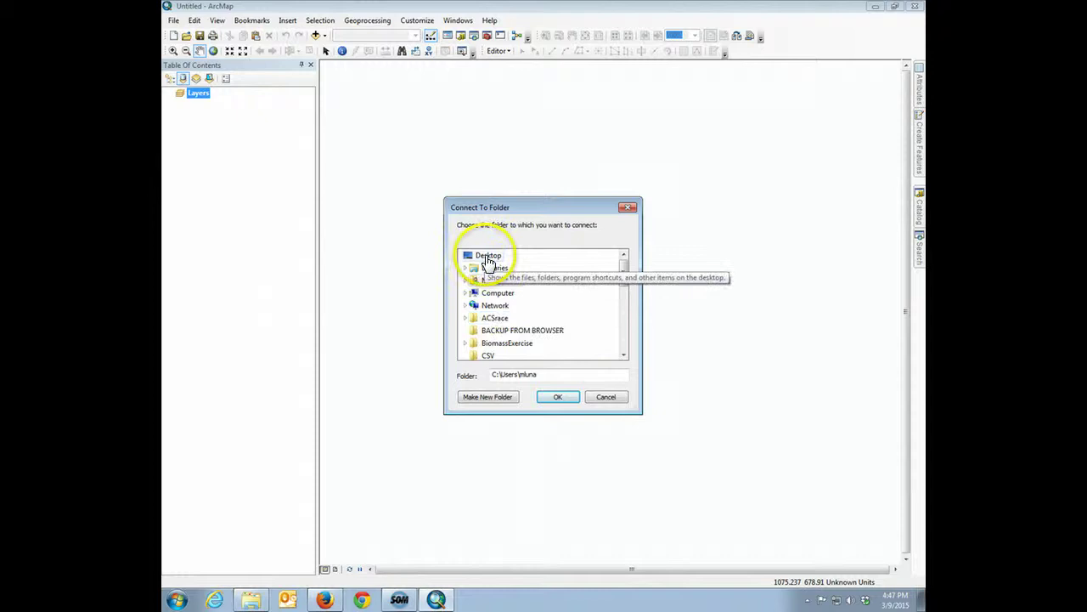
pyautogui.click(498, 318)
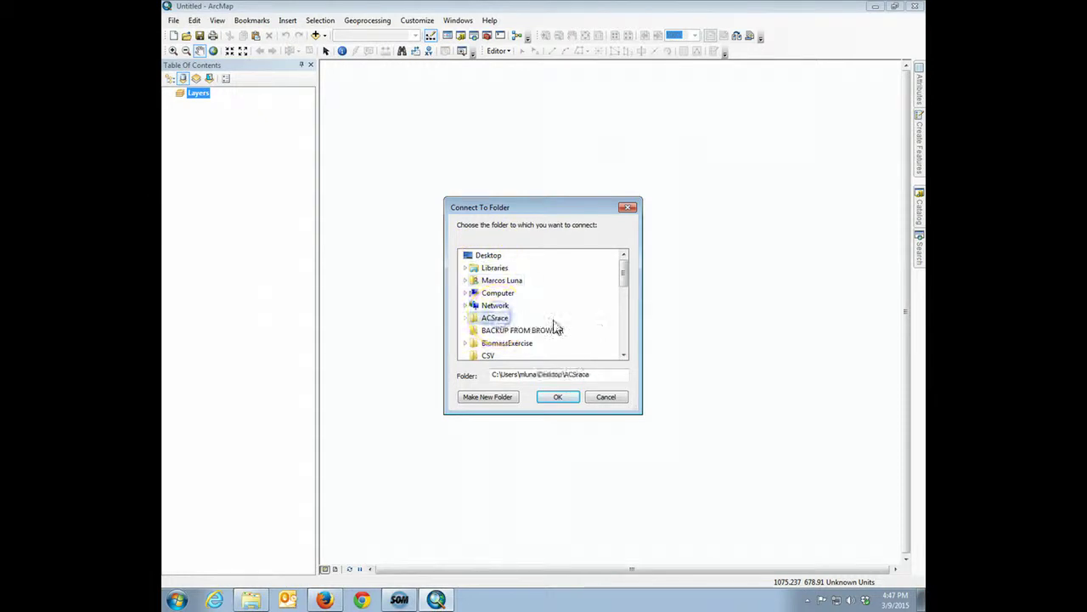
pyautogui.click(562, 398)
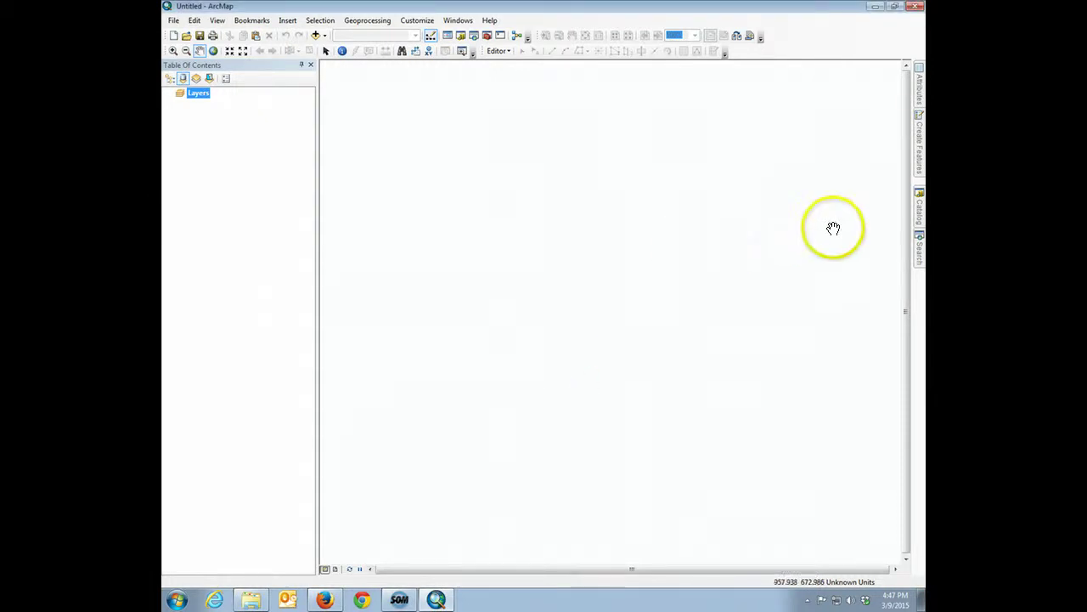
# Expand the ACSrace folder and select CENSUS2010TOWNS_POLY.shp
pyautogui.moveTo(920, 212)
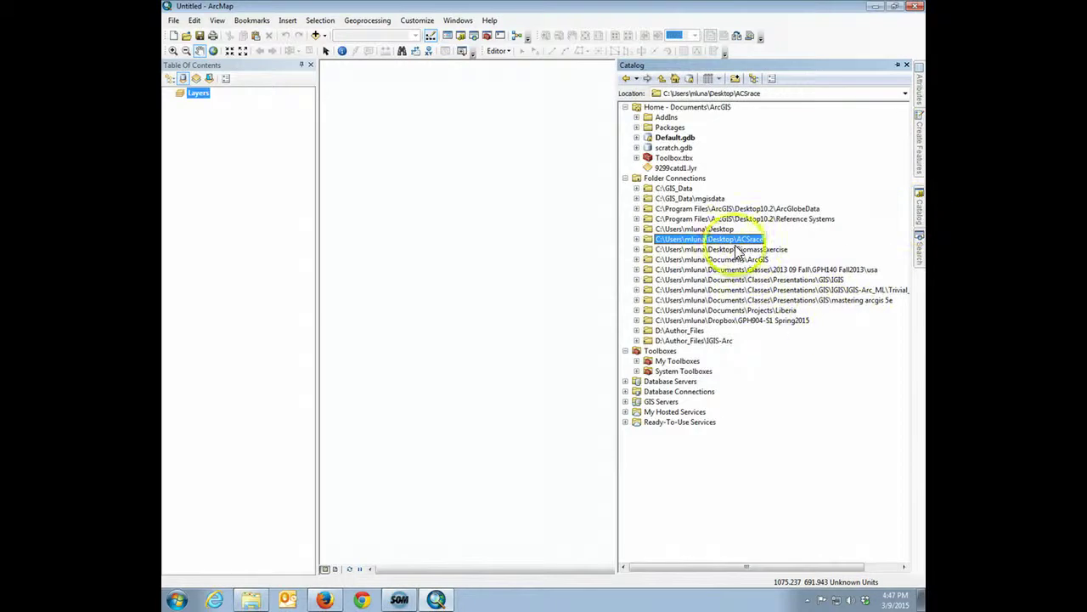
pyautogui.click(637, 240)
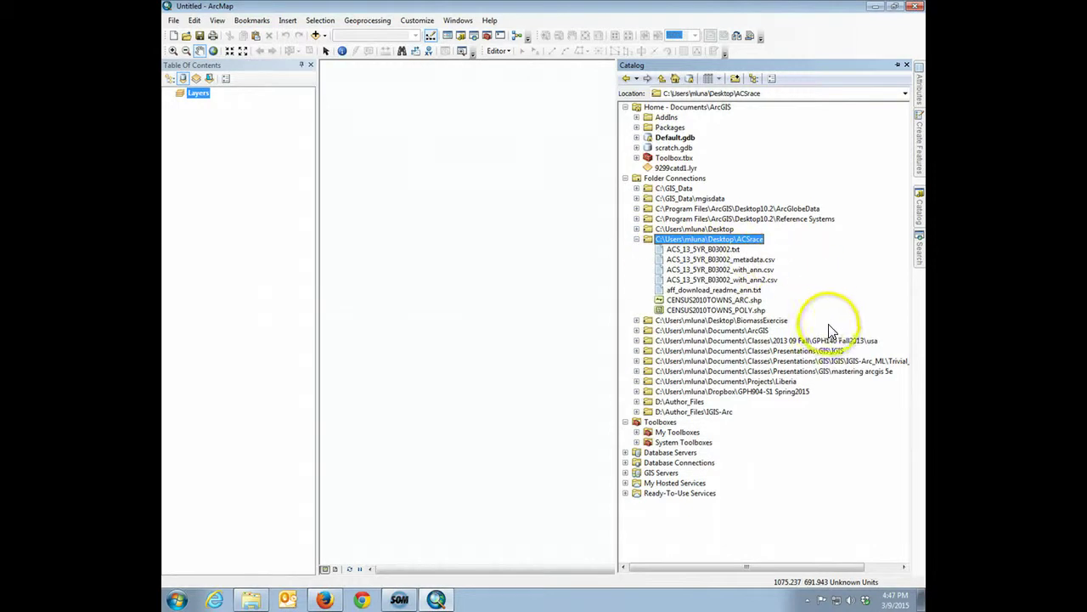
pyautogui.click(721, 310)
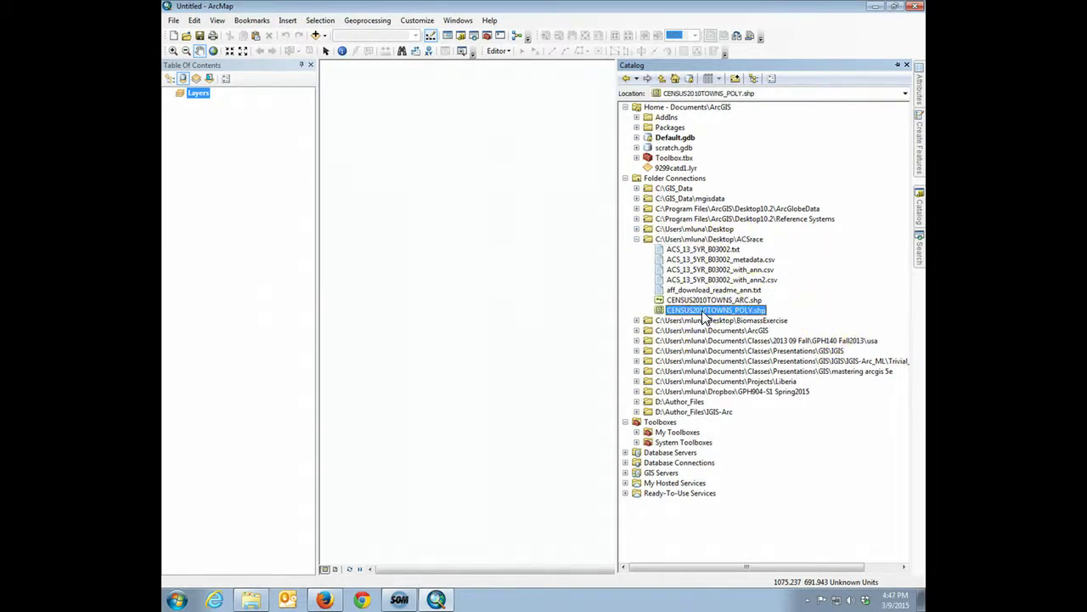
pyautogui.click(704, 317)
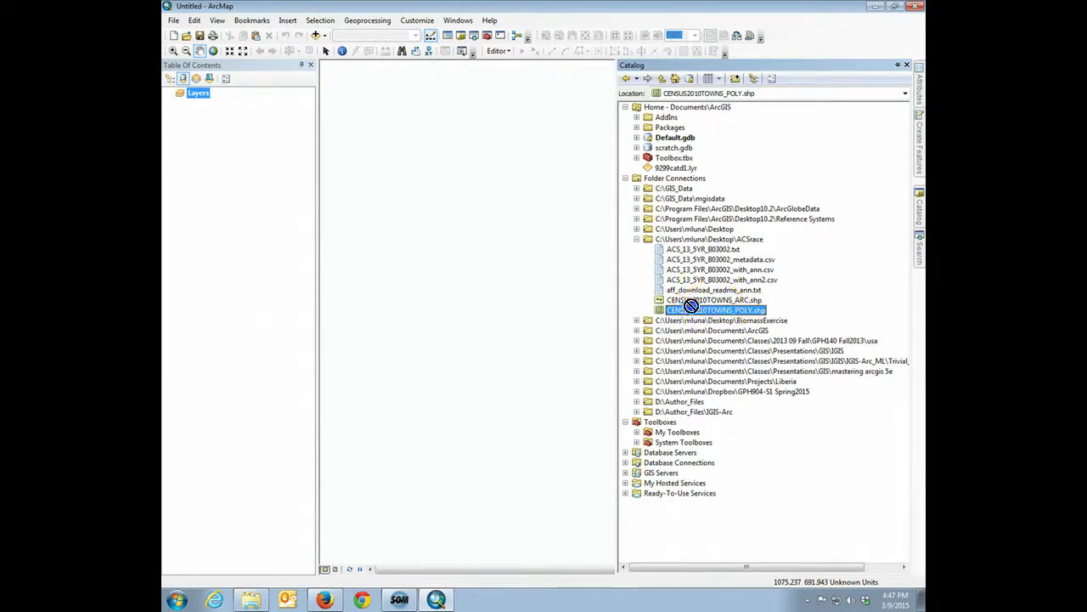
# Drag CENSUS2010TOWNS_POLY.shp onto the map and open its attribute table
pyautogui.moveTo(485, 257); pyautogui.dragTo(485, 258)
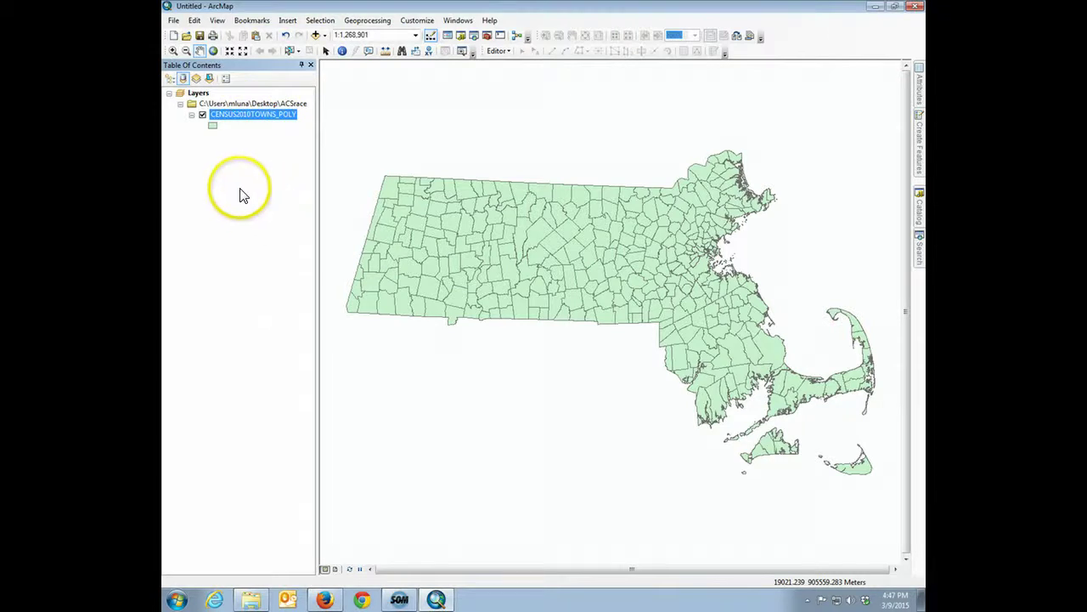
pyautogui.click(255, 115)
pyautogui.rightClick(257, 116)
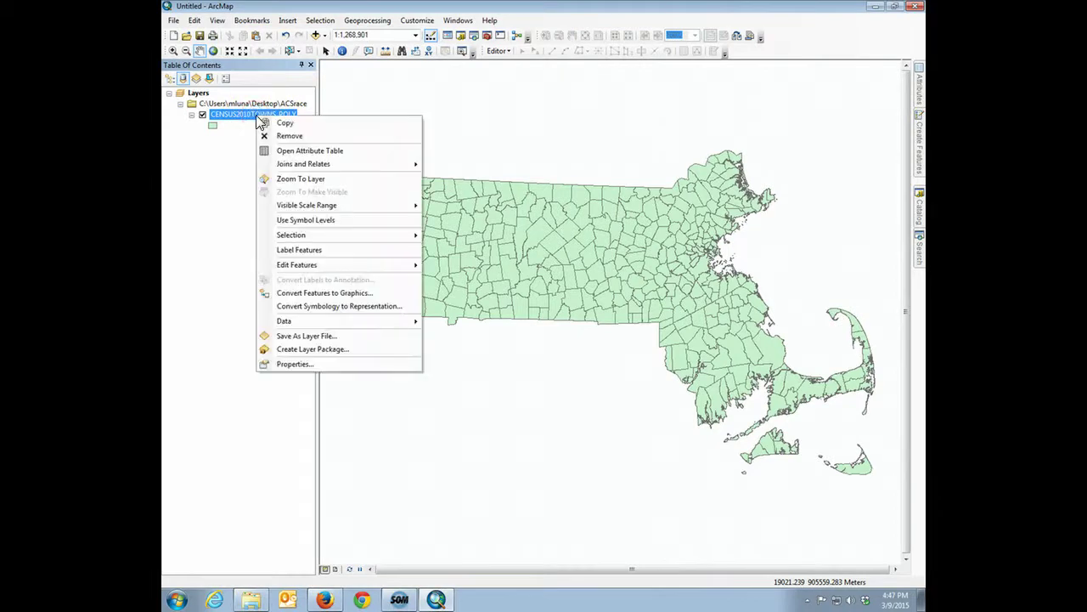
pyautogui.click(338, 151)
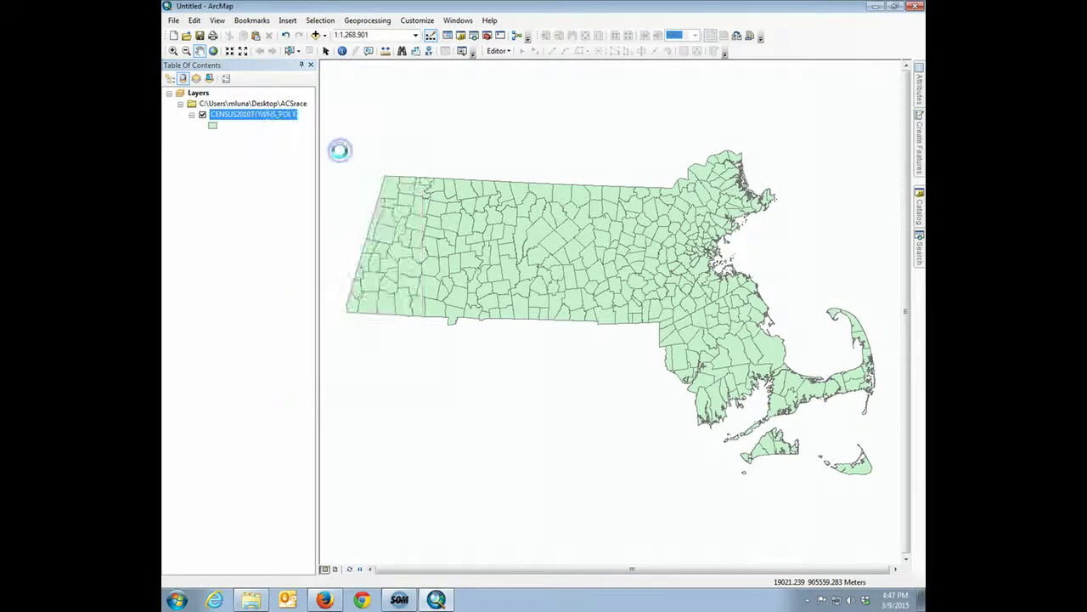
# Lower the Table window to uncover the layer list and the top of the map
pyautogui.moveTo(625, 101); pyautogui.dragTo(625, 177)
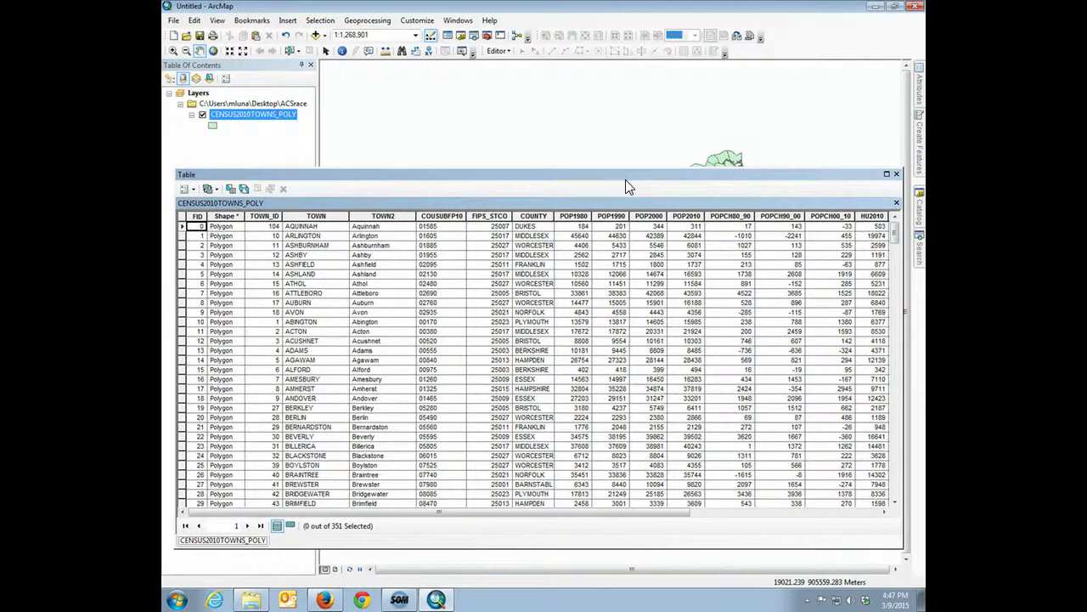
pyautogui.click(624, 175)
pyautogui.moveTo(623, 168); pyautogui.dragTo(622, 226)
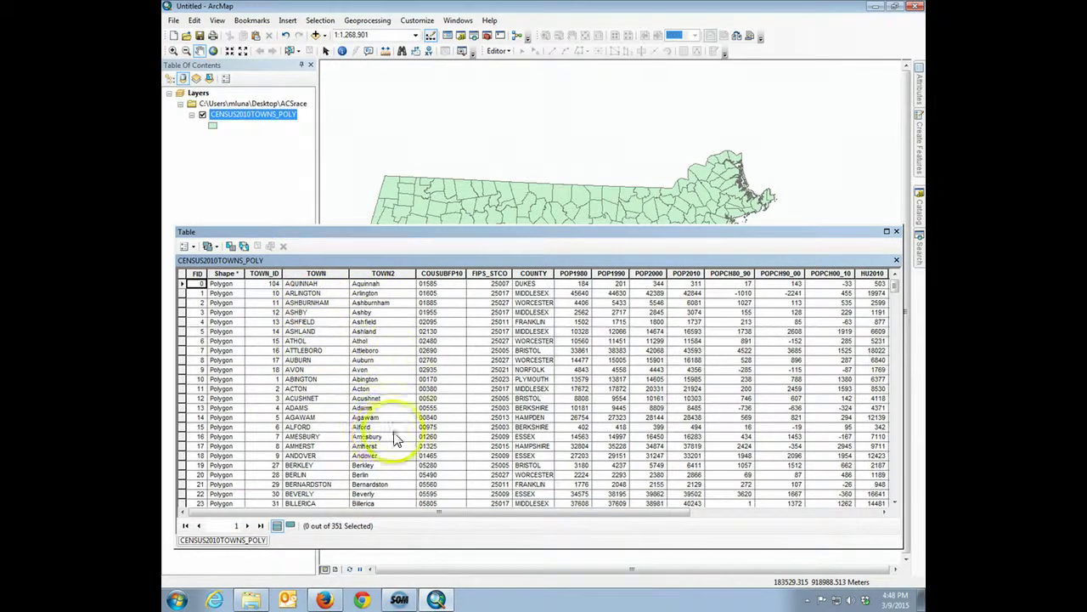
# Scroll the towns table right to review TOWN, COUNTY, FIPS_STCO and POP fields, then back
pyautogui.moveTo(394, 514); pyautogui.dragTo(555, 515)
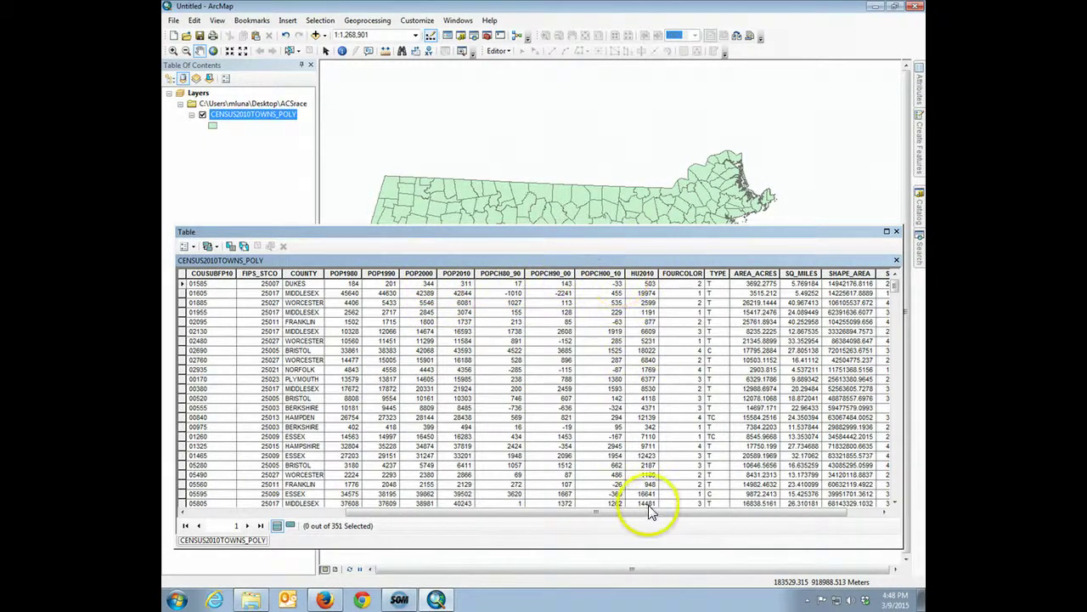
pyautogui.moveTo(661, 510); pyautogui.dragTo(701, 508)
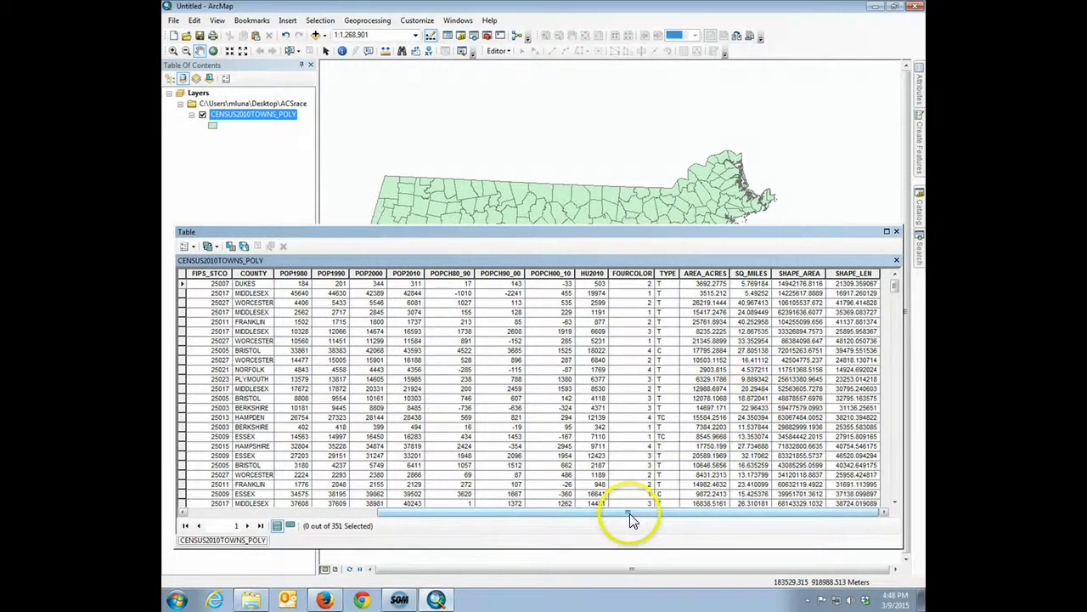
pyautogui.moveTo(633, 519); pyautogui.dragTo(435, 524)
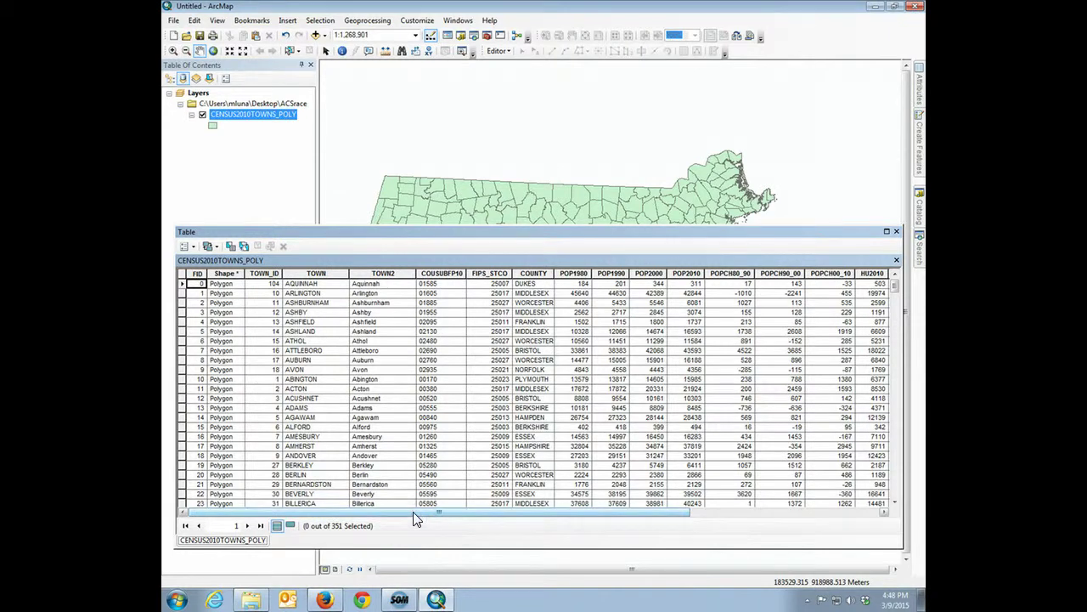
pyautogui.click(425, 533)
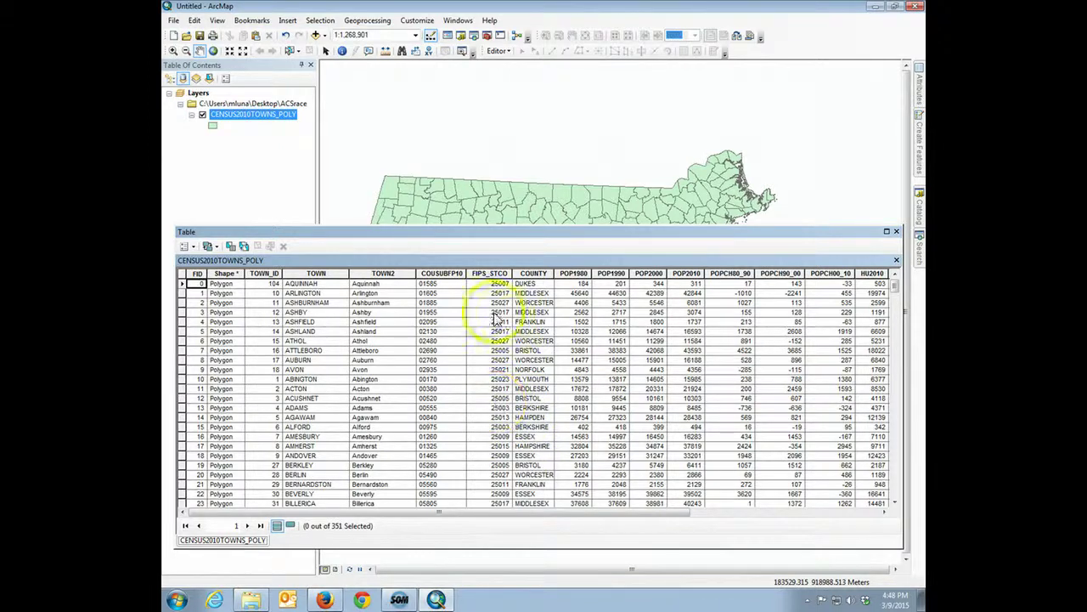
# Close the towns table, add ACS_13_5YR_B03002_with_ann2.csv from Catalog to the contents, and open it
pyautogui.click(922, 212)
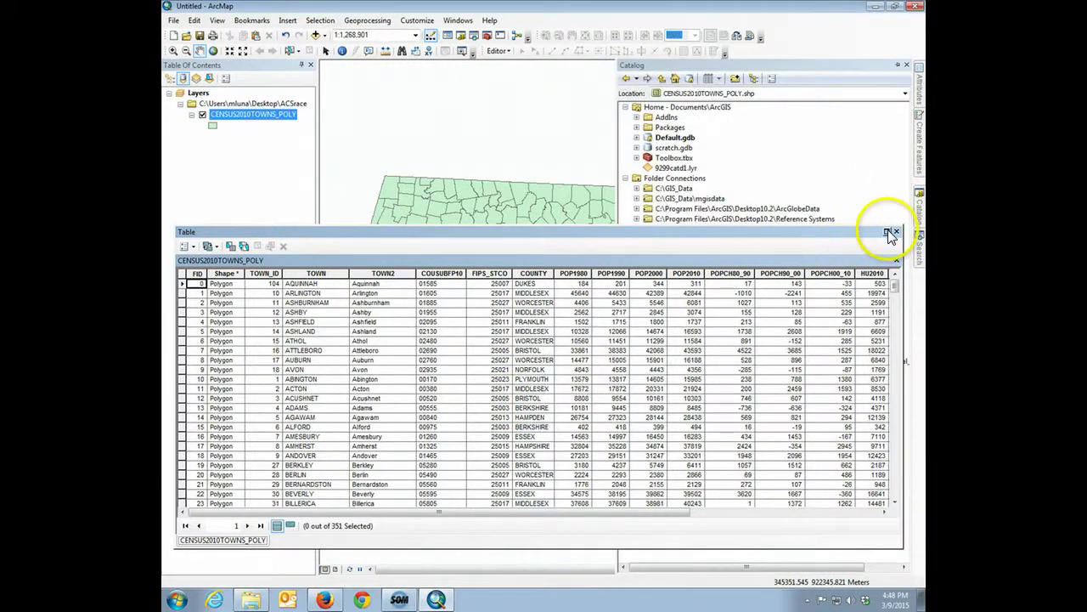
pyautogui.click(898, 231)
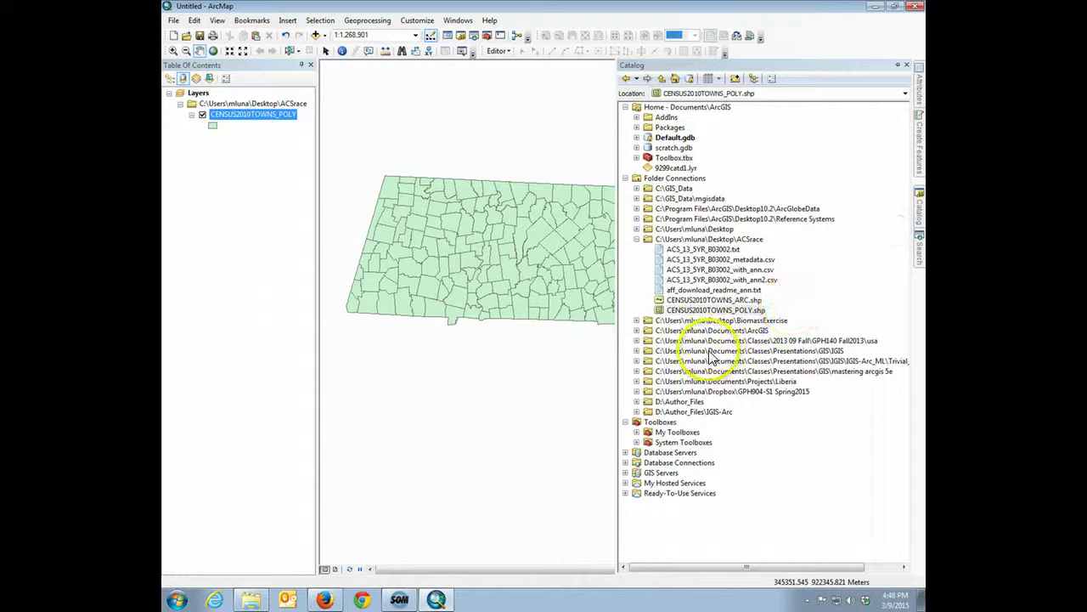
pyautogui.click(726, 280)
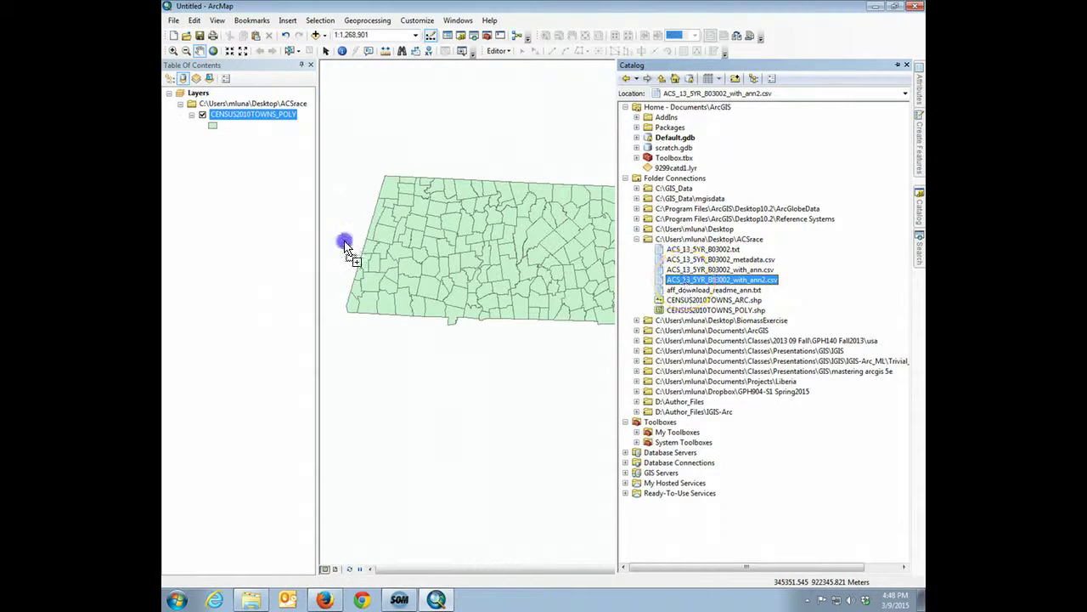
pyautogui.moveTo(287, 237); pyautogui.dragTo(287, 237)
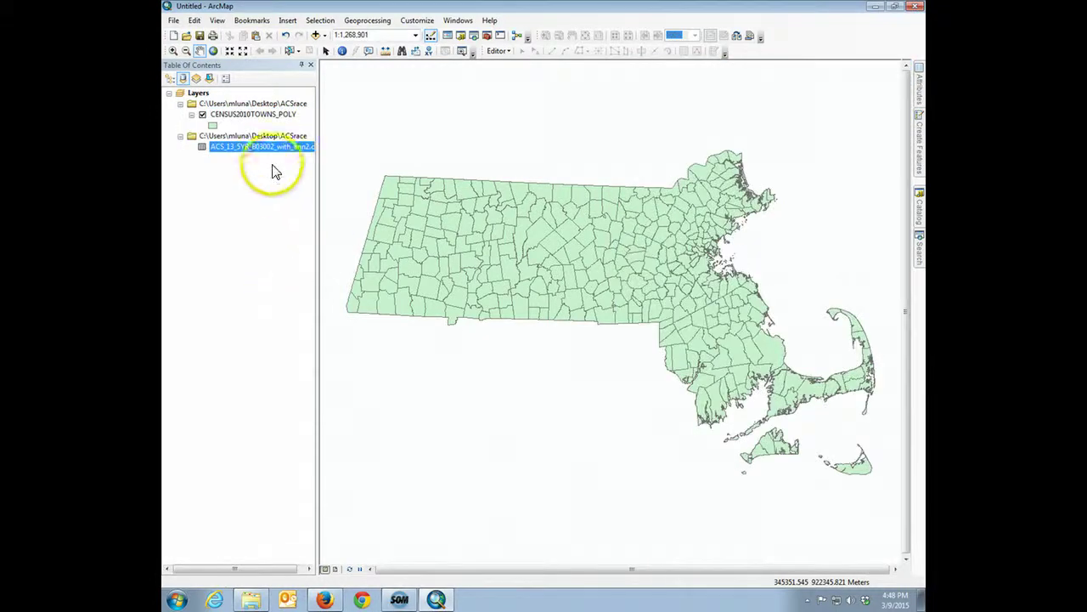
pyautogui.moveTo(270, 148); pyautogui.dragTo(274, 155)
pyautogui.rightClick(274, 151)
pyautogui.click(309, 154)
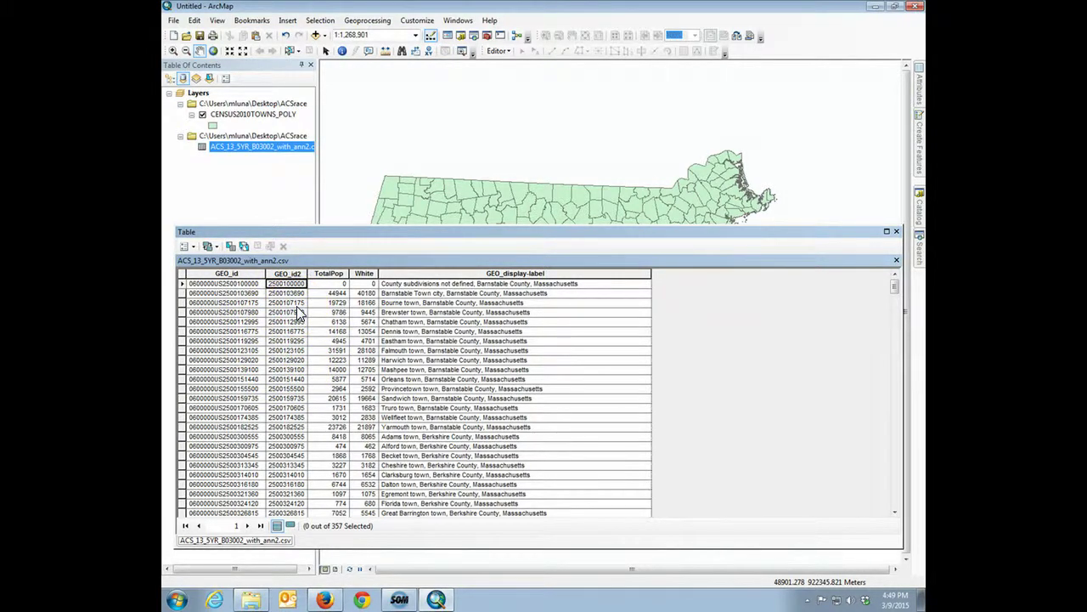
# Open the CENSUS2010TOWNS_POLY attribute table as a second tab
pyautogui.click(267, 114)
pyautogui.rightClick(267, 115)
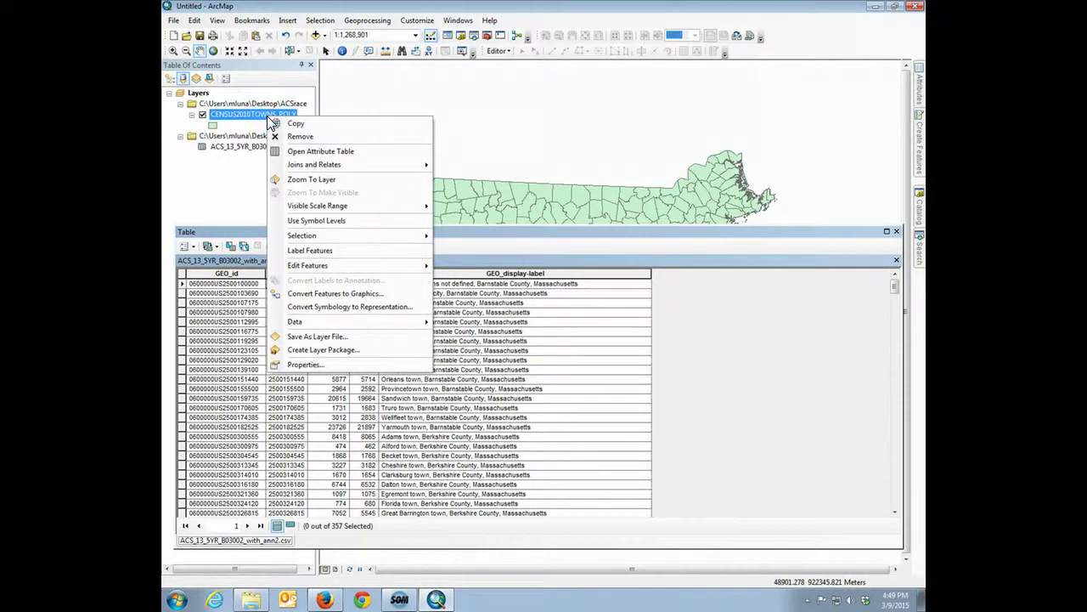
pyautogui.click(310, 151)
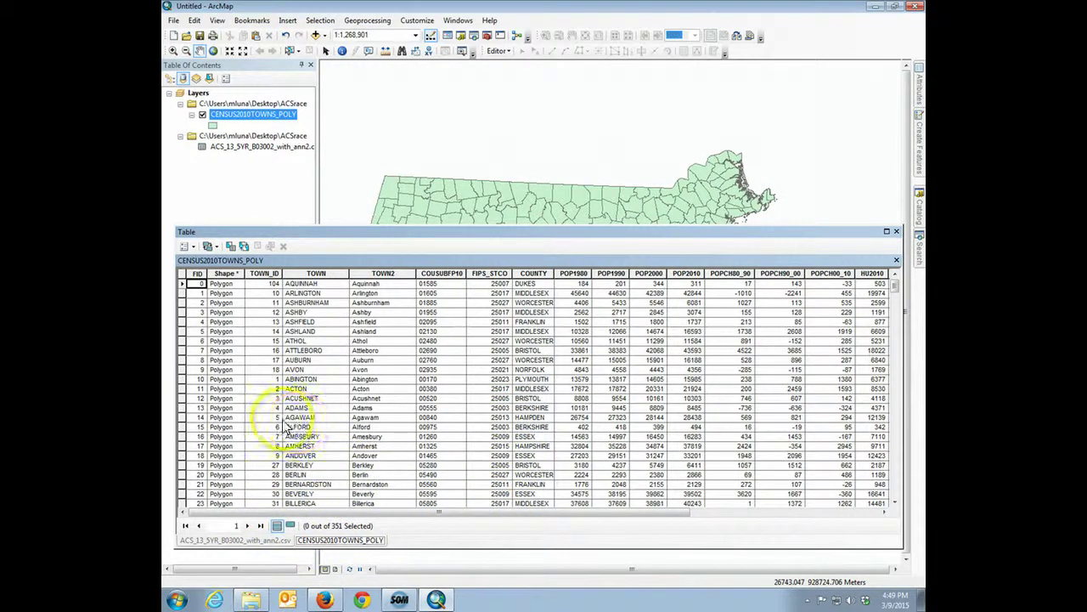
# Arrange the tables in a New Vertical Tab Group via Table Options
pyautogui.click(195, 247)
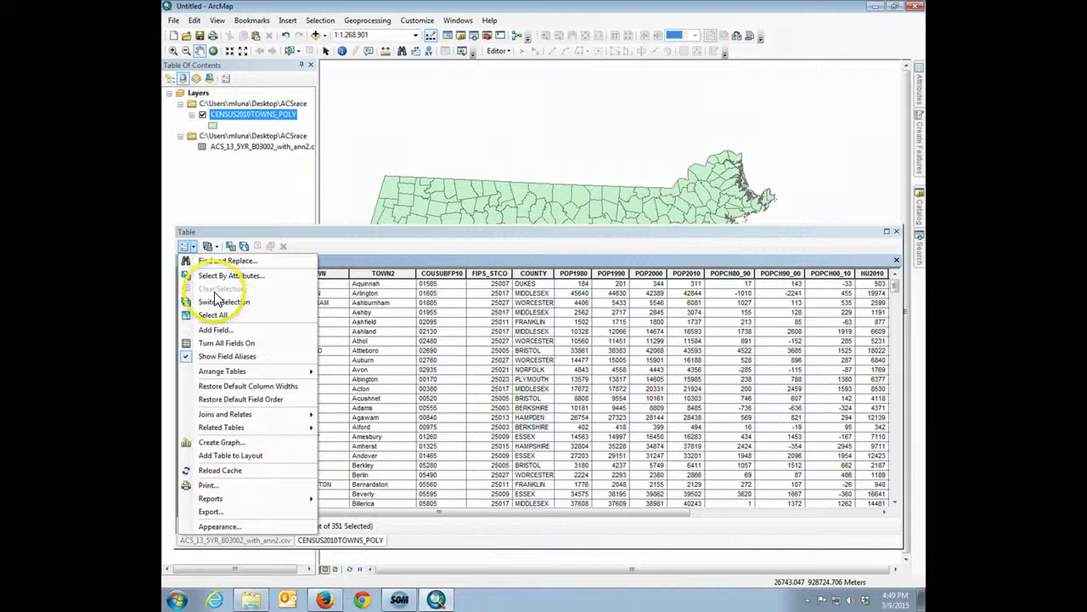
pyautogui.moveTo(284, 372)
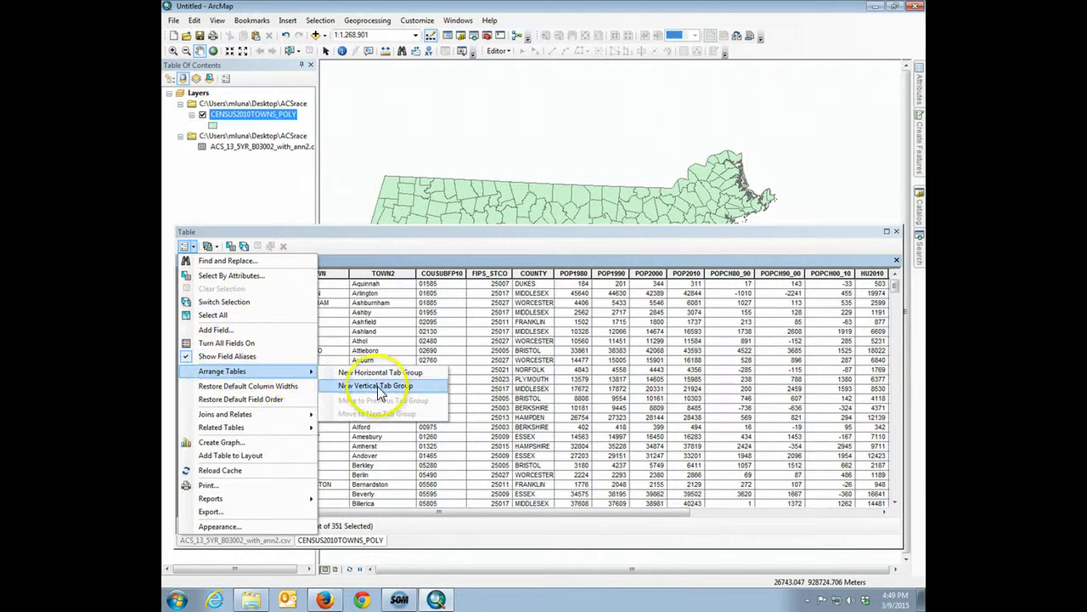
pyautogui.click(367, 387)
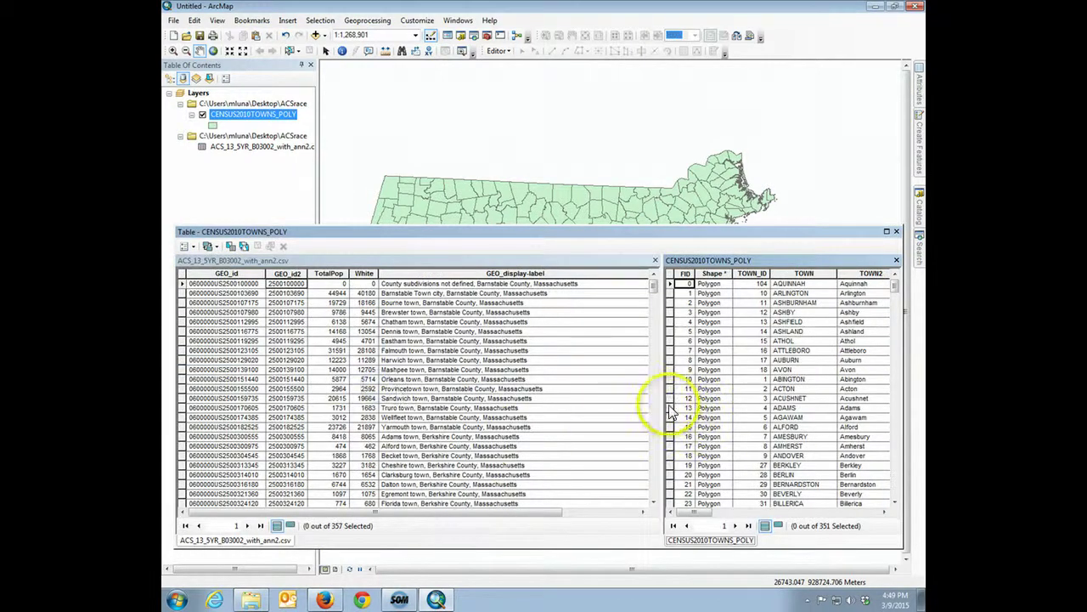
# Widen the towns table and scroll it to review its COUSUBFP10 and FIPS_STCO columns
pyautogui.moveTo(661, 407); pyautogui.dragTo(552, 402)
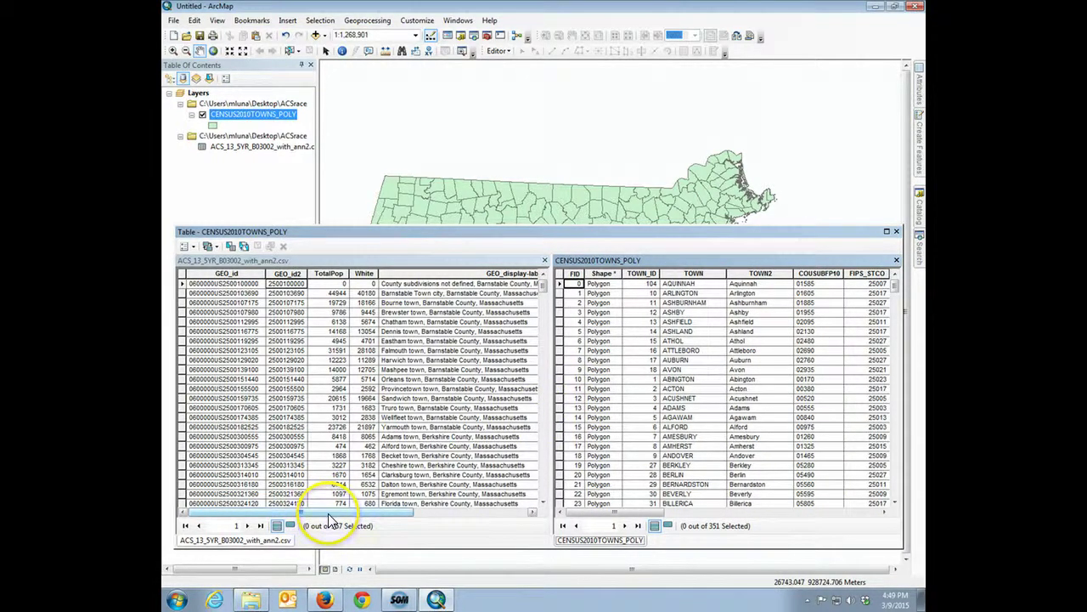
pyautogui.moveTo(328, 515); pyautogui.dragTo(350, 515)
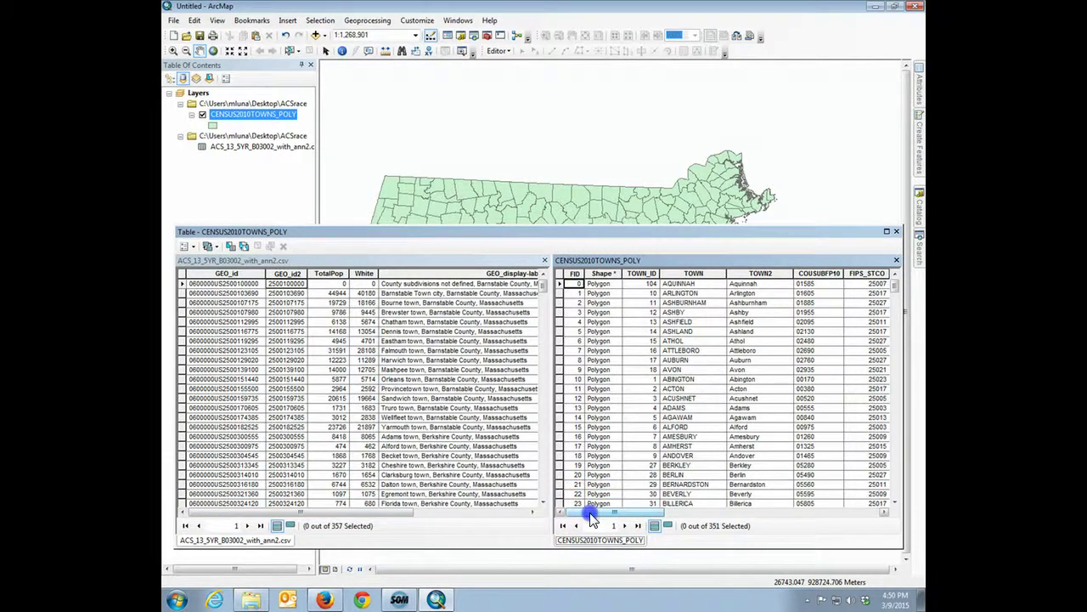
pyautogui.moveTo(590, 510); pyautogui.dragTo(650, 516)
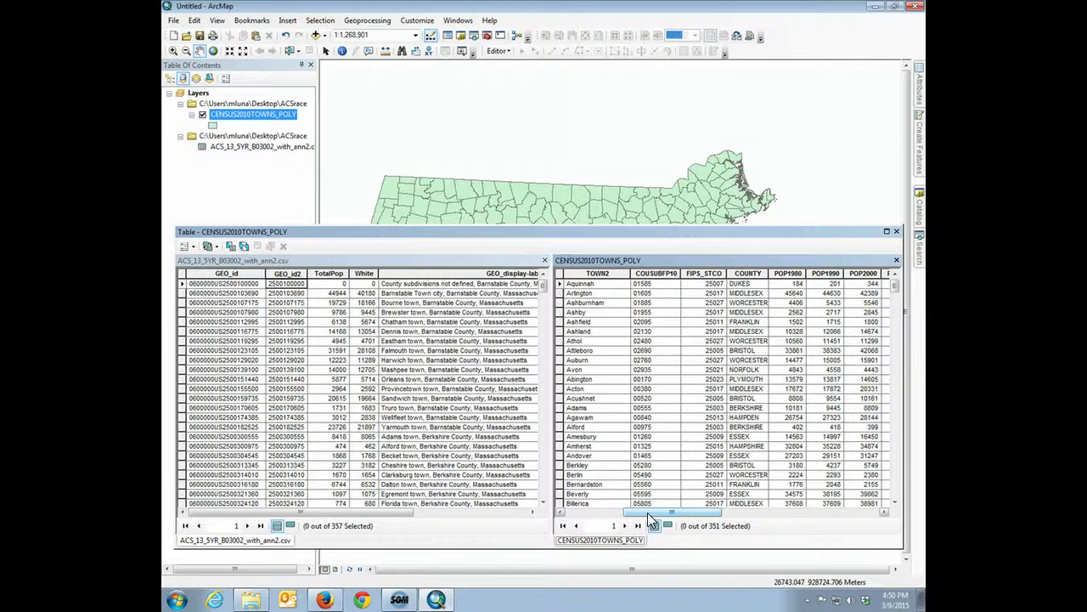
pyautogui.moveTo(652, 519); pyautogui.dragTo(740, 516)
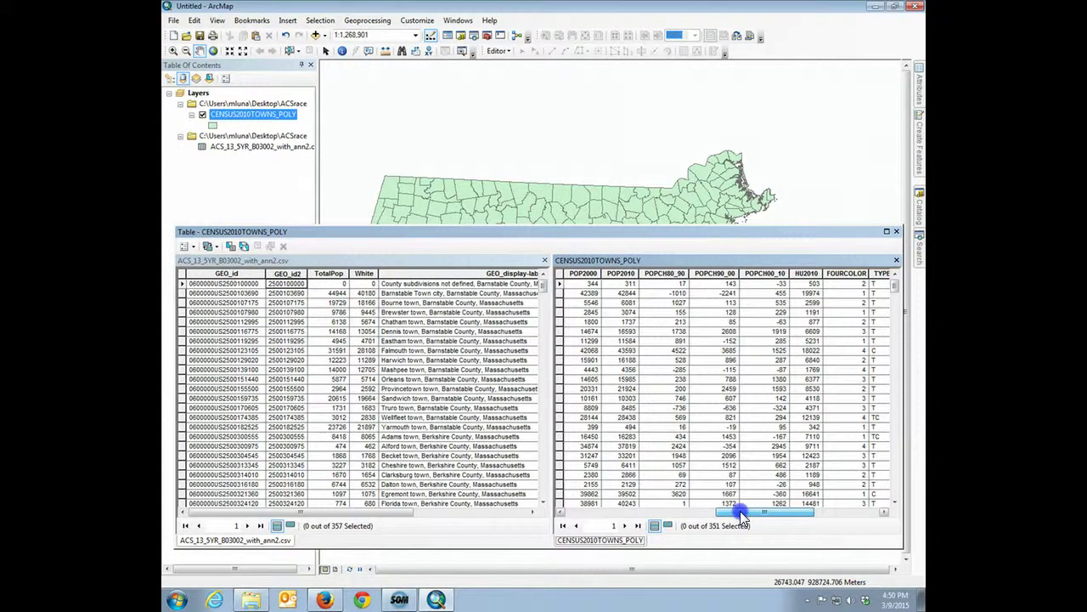
pyautogui.moveTo(740, 511); pyautogui.dragTo(614, 520)
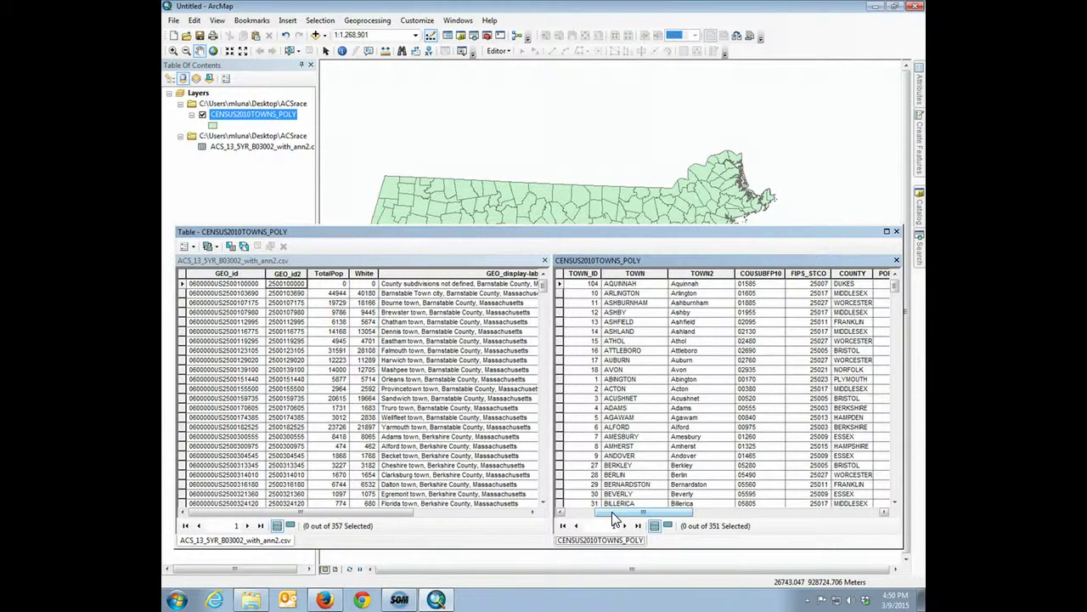
pyautogui.moveTo(614, 520); pyautogui.dragTo(643, 515)
# Highlight the towns table's COUSUBFP10 and FIPS_STCO columns and the ACS table's GEO_id2 column
pyautogui.click(728, 344)
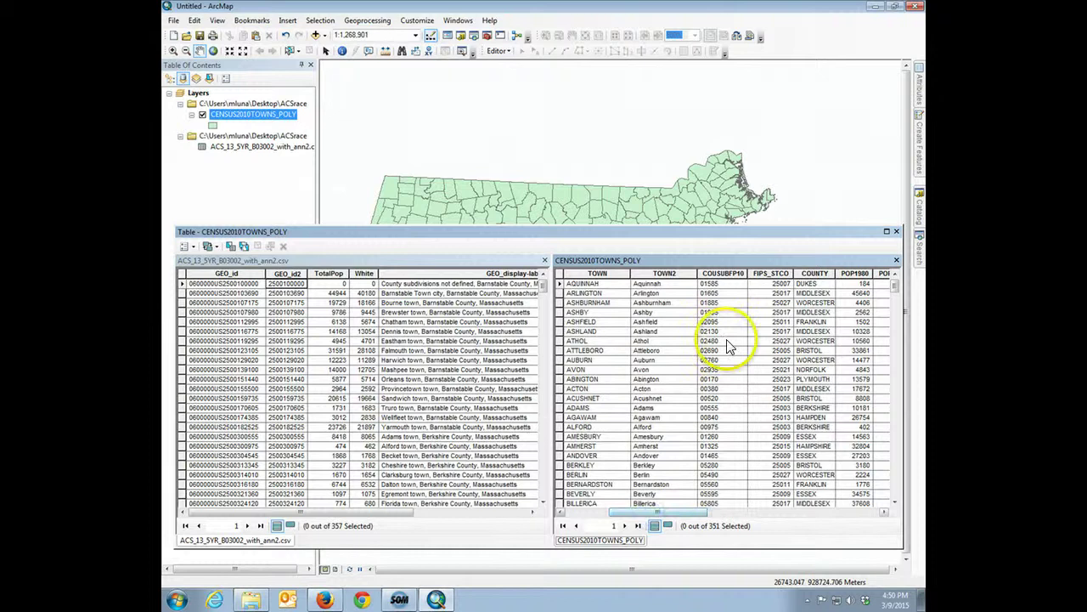
pyautogui.moveTo(722, 273); pyautogui.dragTo(770, 281)
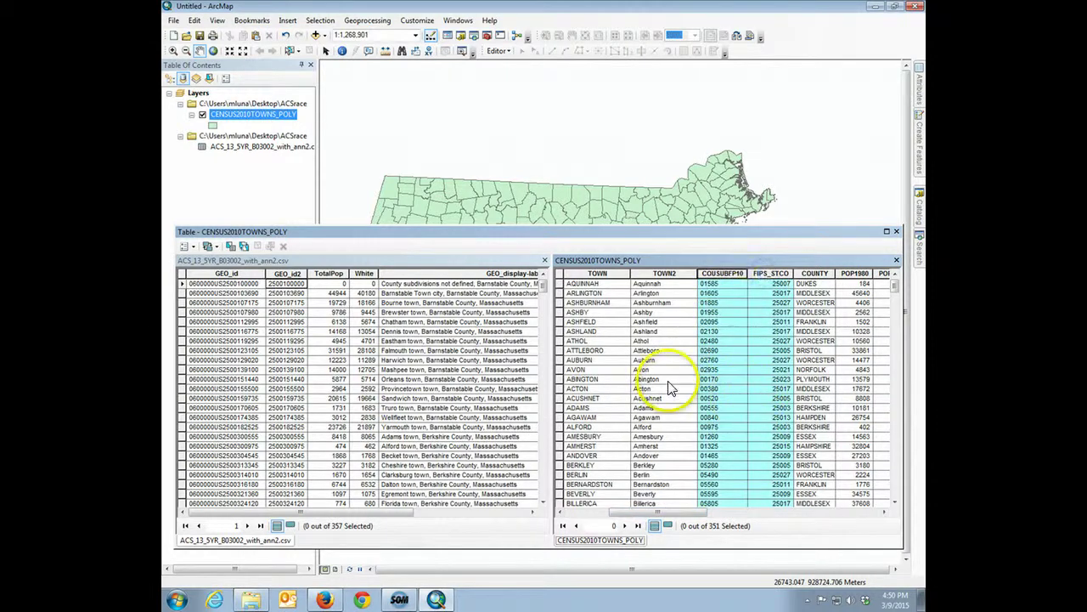
pyautogui.click(287, 273)
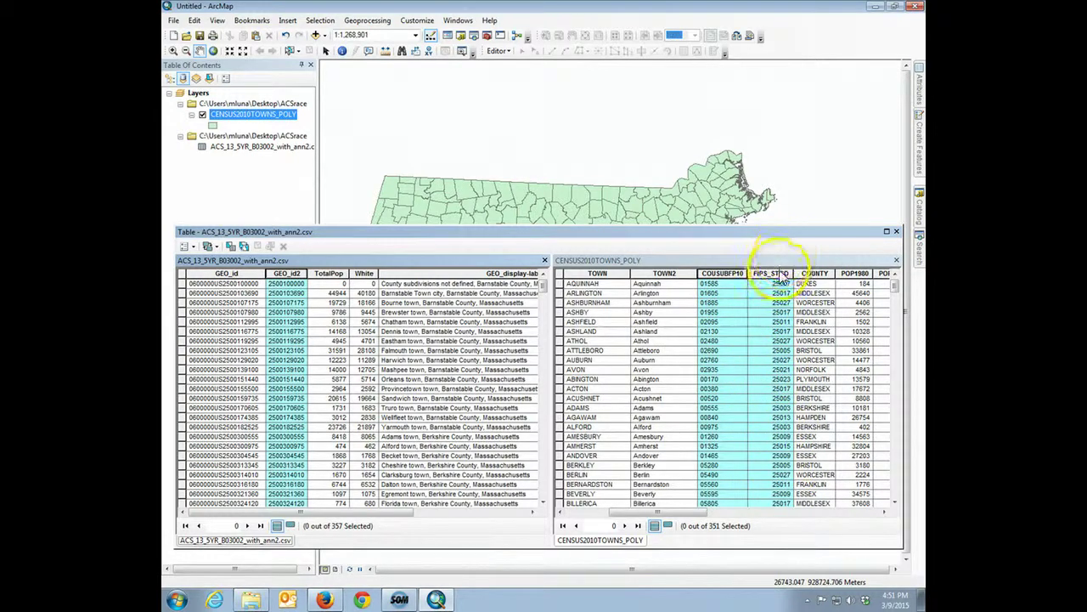
# Check the field properties of FIPS_STCO (Long) and COUSUBFP10 (String) in the towns table
pyautogui.click(779, 274)
pyautogui.rightClick(779, 277)
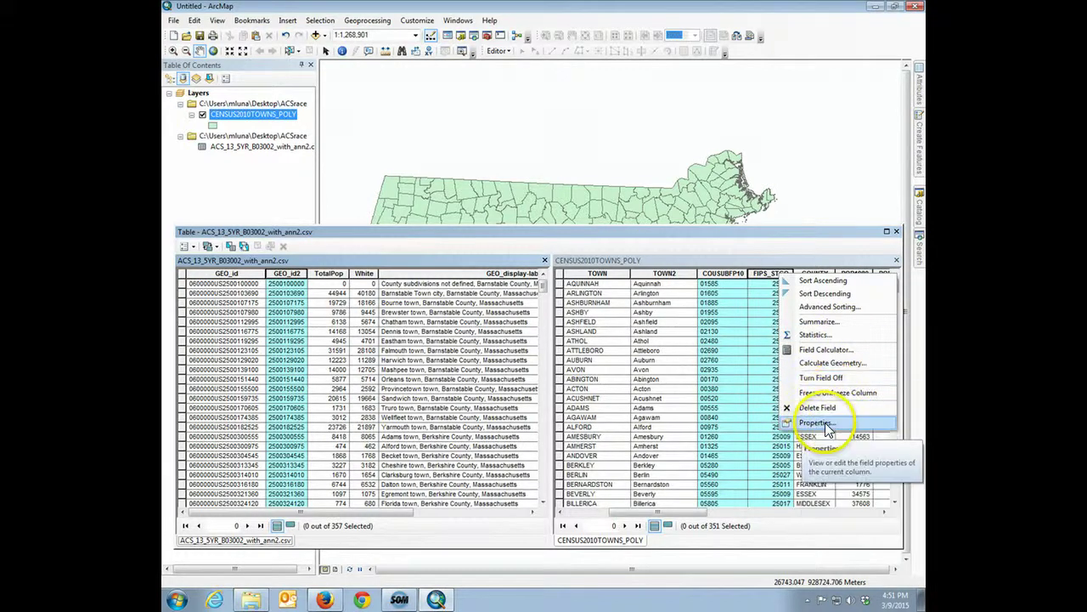
pyautogui.click(820, 423)
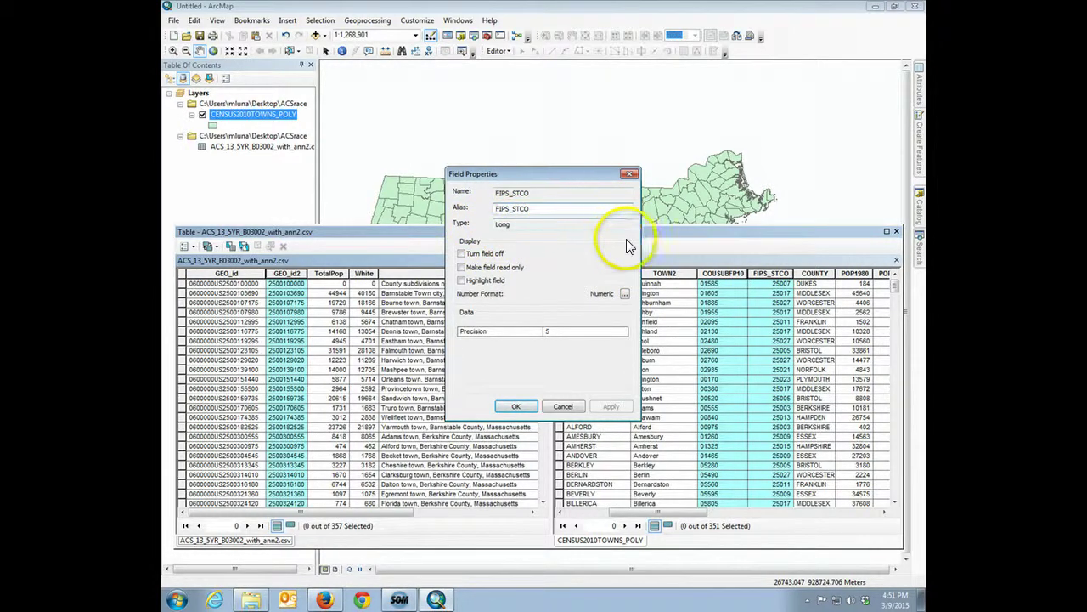
pyautogui.click(628, 174)
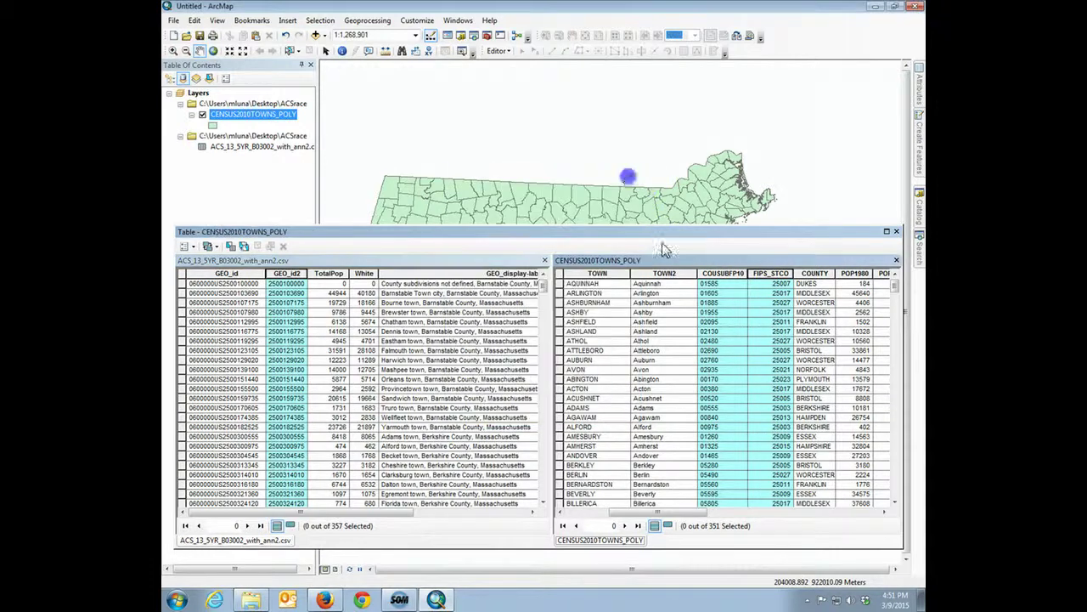
pyautogui.rightClick(730, 276)
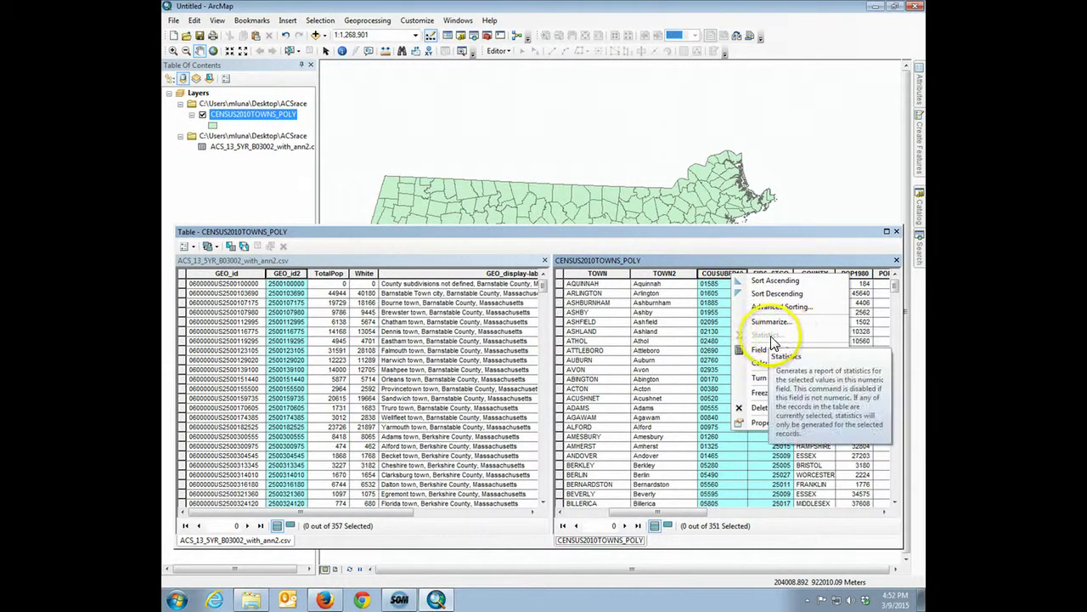
pyautogui.click(773, 422)
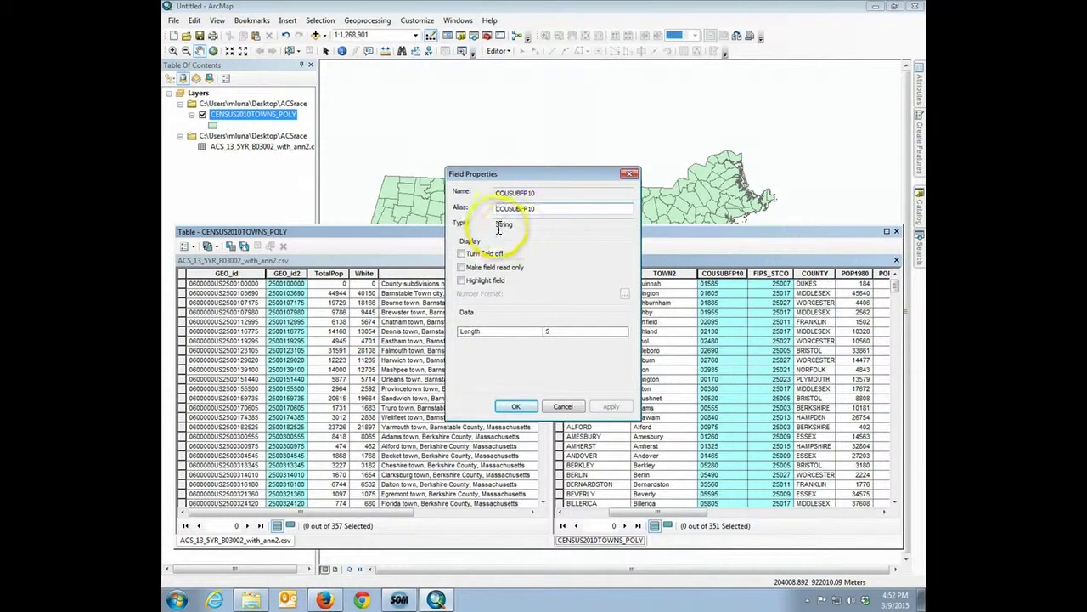
pyautogui.click(630, 175)
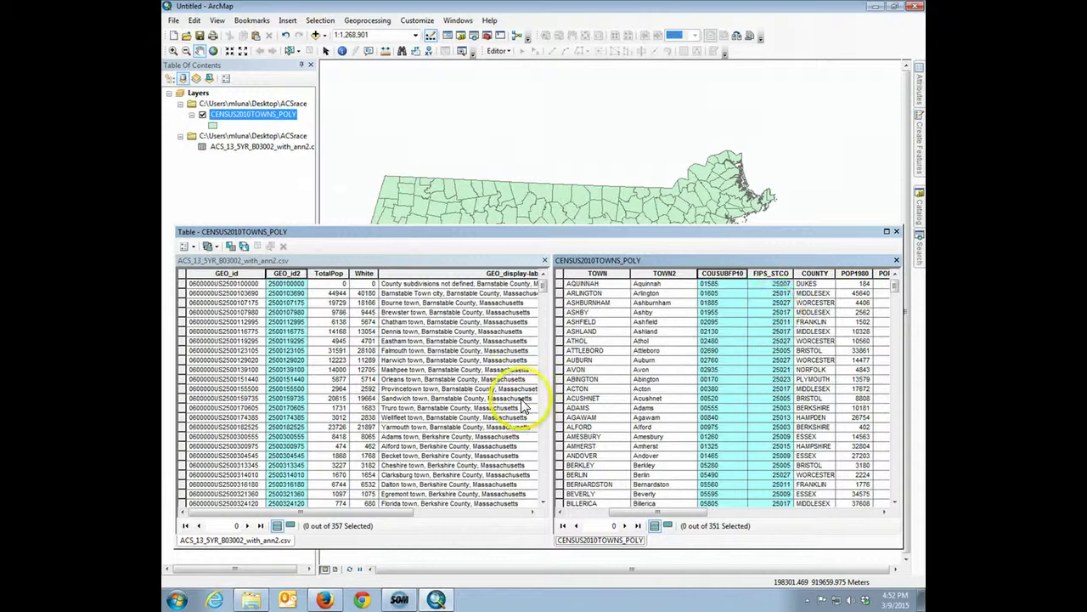
# In the ACS table, view GEO_id2's field properties, showing type Double
pyautogui.click(321, 256)
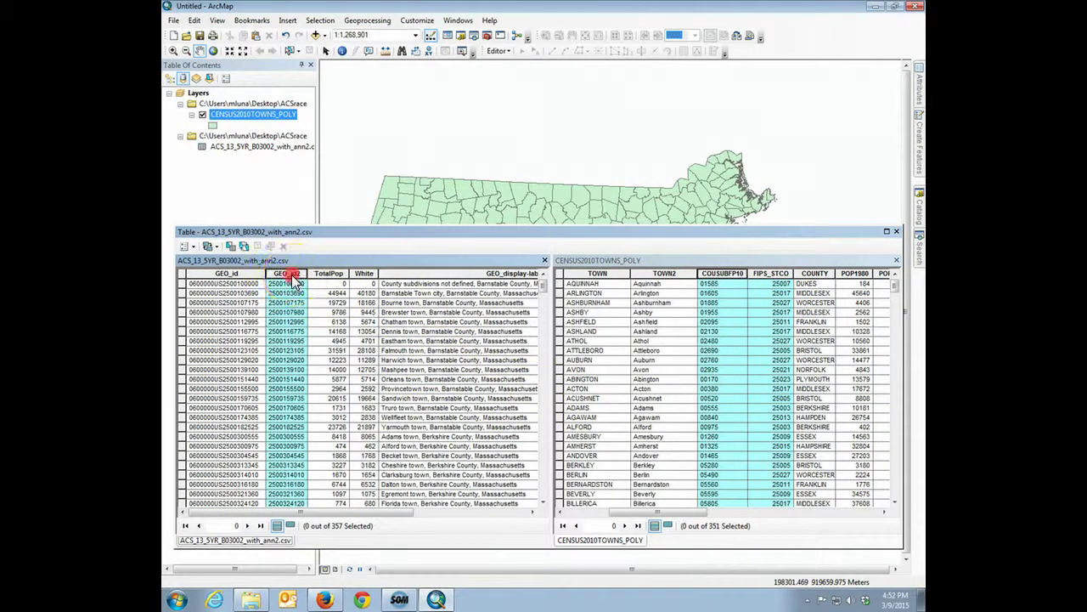
pyautogui.rightClick(294, 279)
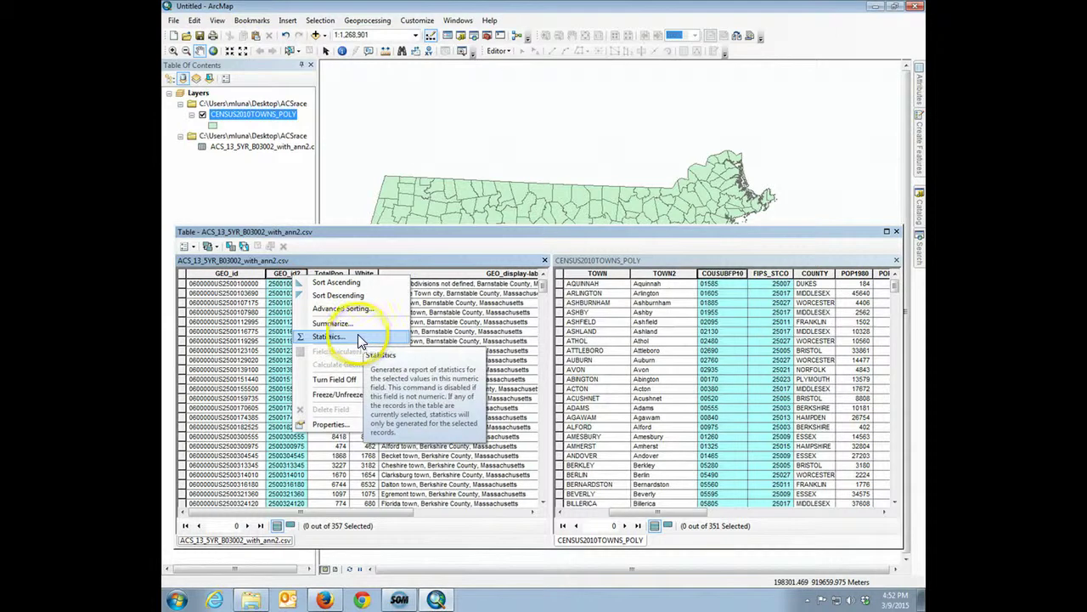
pyautogui.click(331, 424)
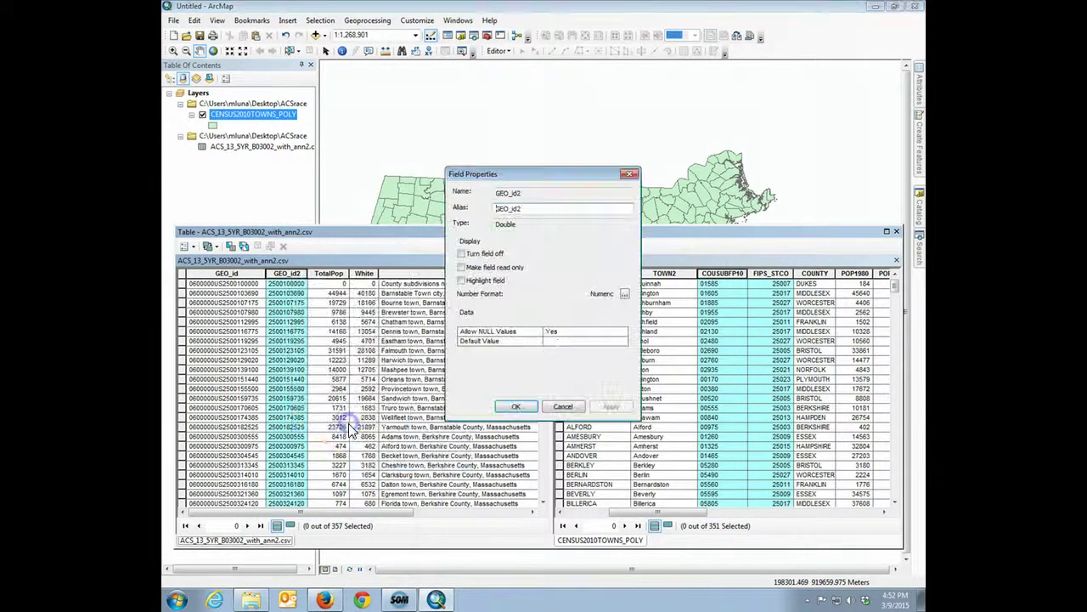
pyautogui.click(497, 208)
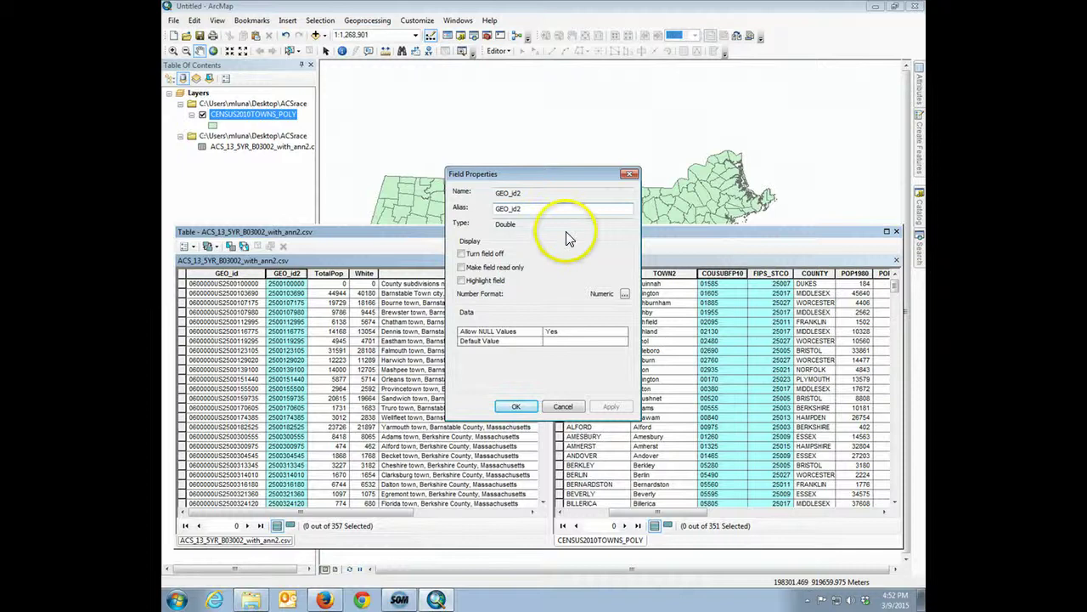
# Cancel the GEO_id2 Field Properties and make the CENSUS2010TOWNS_POLY table active again
pyautogui.click(563, 406)
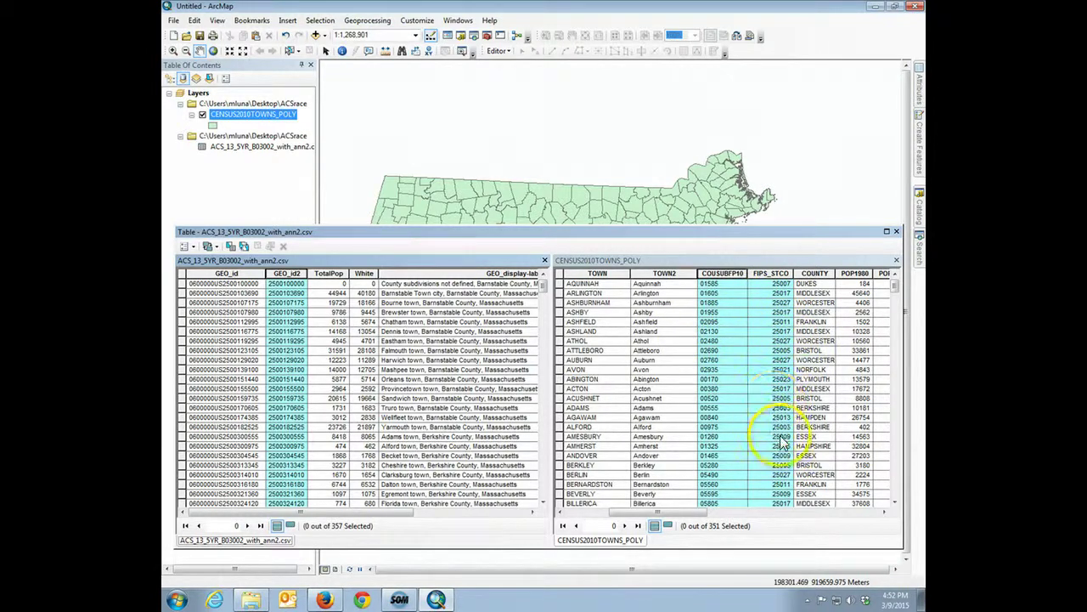
pyautogui.moveTo(759, 512); pyautogui.dragTo(655, 513)
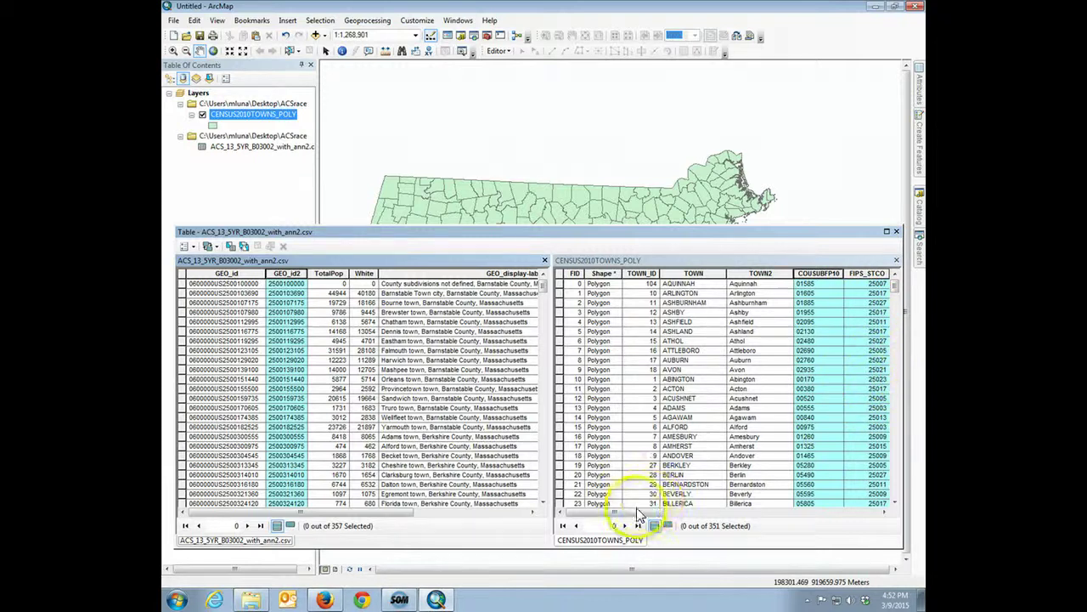
pyautogui.moveTo(613, 512); pyautogui.dragTo(807, 511)
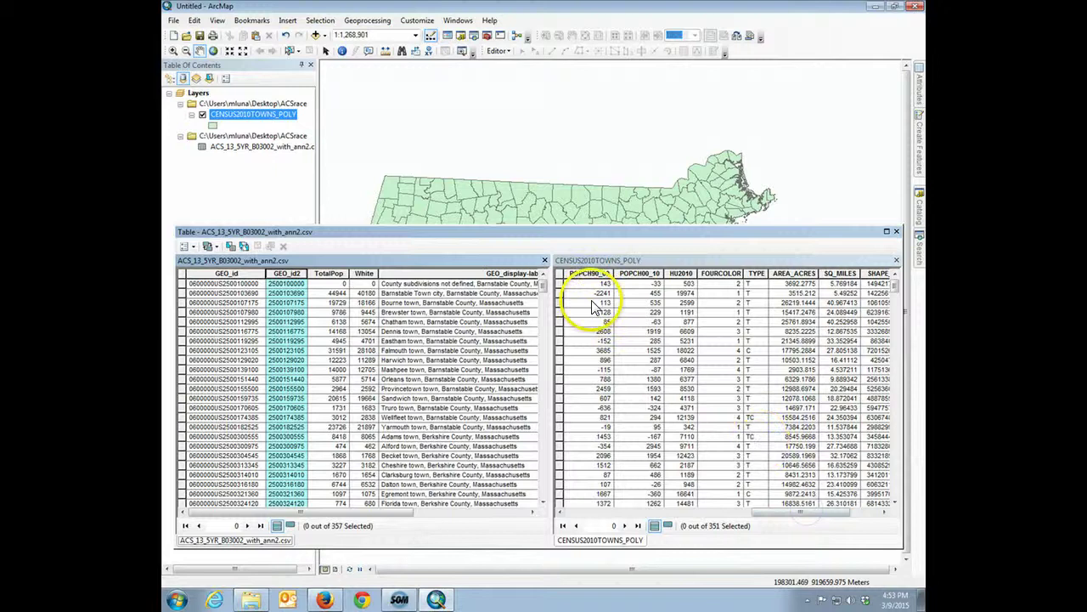
pyautogui.click(613, 262)
pyautogui.moveTo(615, 265)
pyautogui.mouseDown()
pyautogui.moveTo(655, 255)
pyautogui.moveTo(685, 256)
pyautogui.moveTo(682, 264)
pyautogui.moveTo(686, 249)
pyautogui.moveTo(590, 267)
pyautogui.moveTo(181, 243)
pyautogui.moveTo(192, 259)
pyautogui.mouseUp()
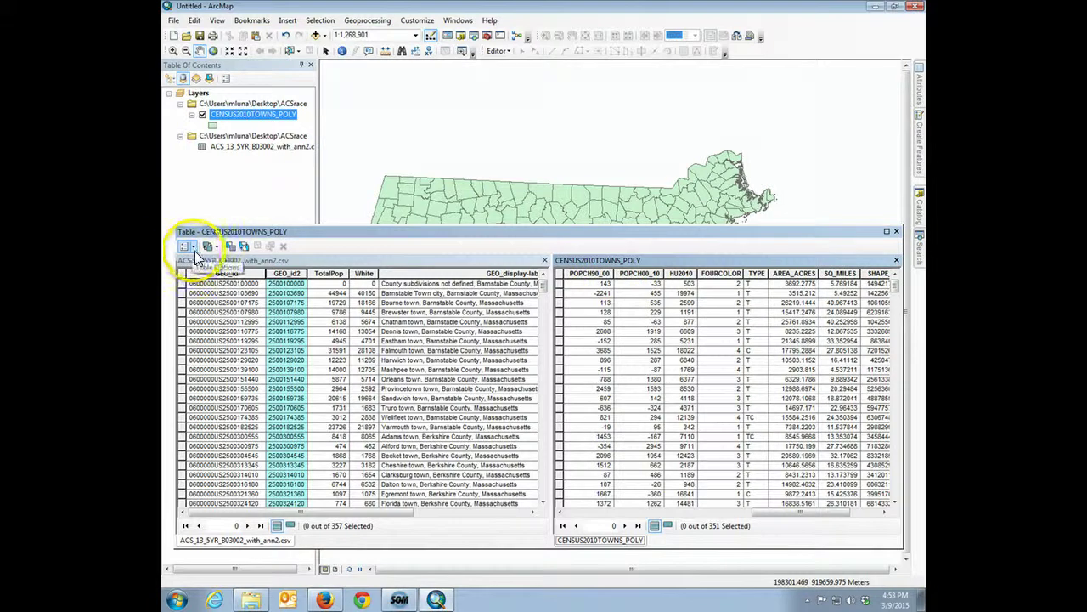
# Through Table Options > Add Field, create FIPStxt as a Text field of length 5
pyautogui.click(194, 246)
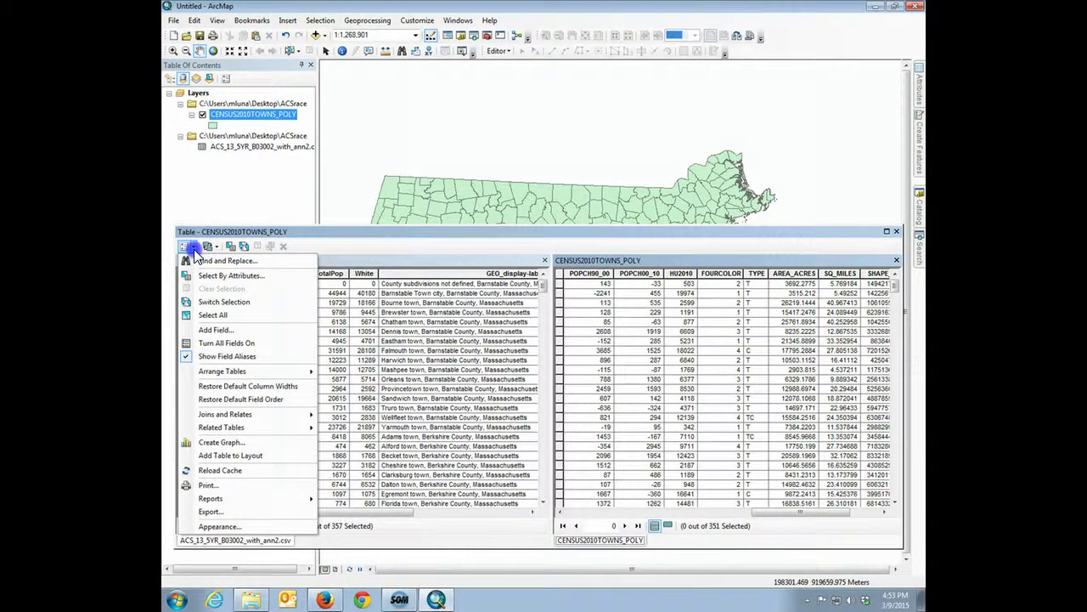
pyautogui.click(216, 330)
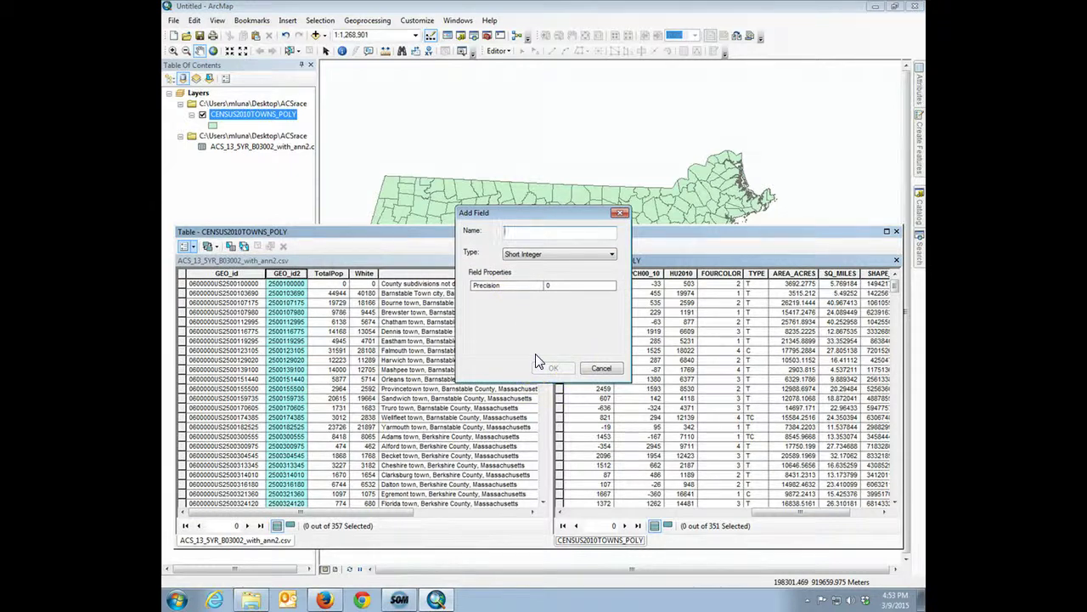
pyautogui.write('FIPStxt')
pyautogui.click(612, 254)
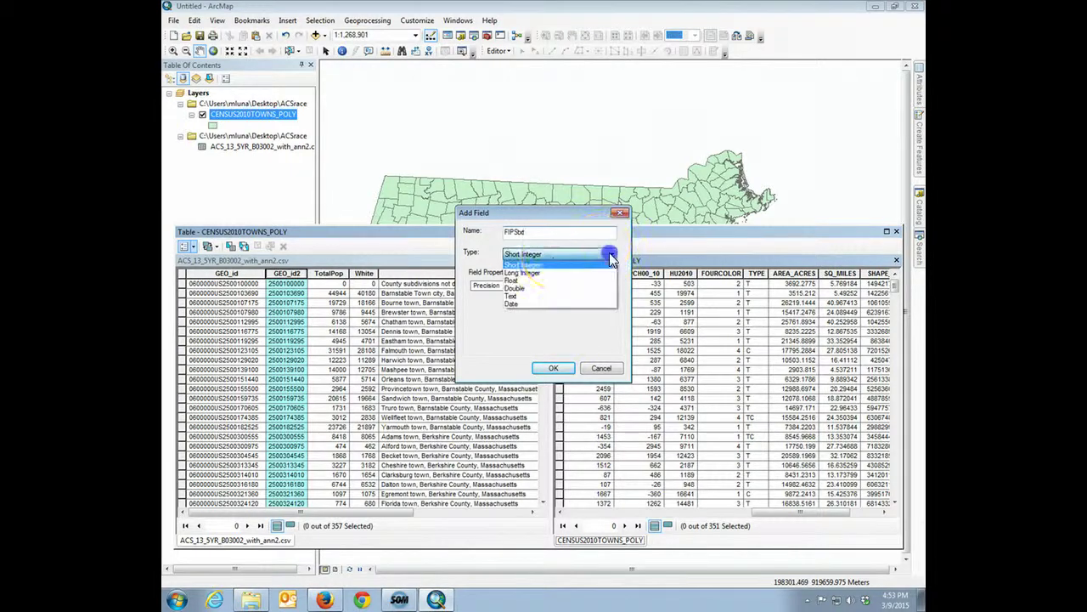
pyautogui.click(523, 295)
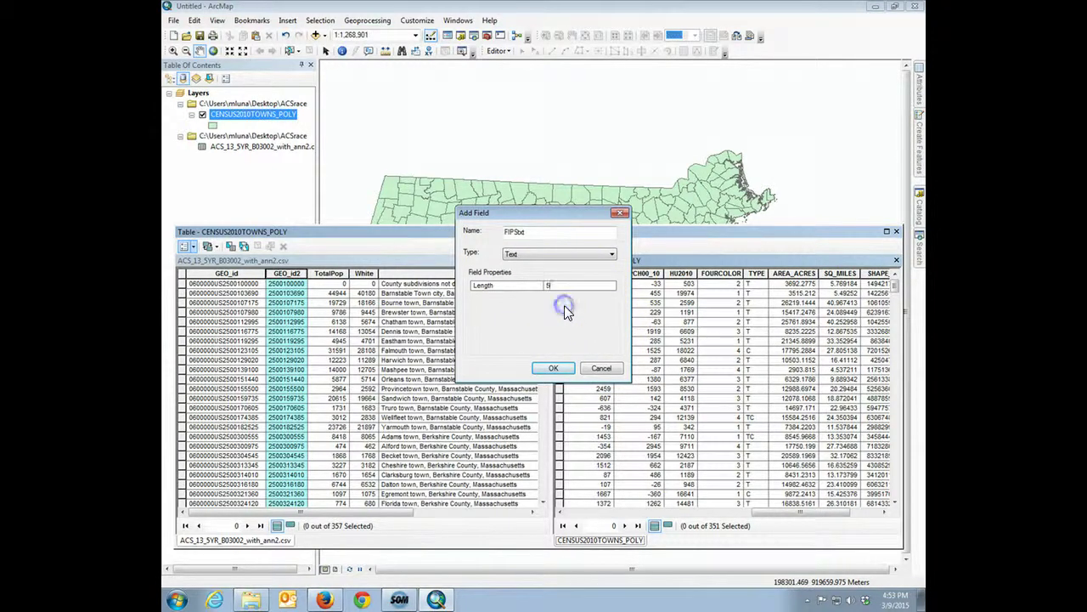
pyautogui.write('5')
pyautogui.click(555, 366)
pyautogui.moveTo(773, 510); pyautogui.dragTo(650, 512)
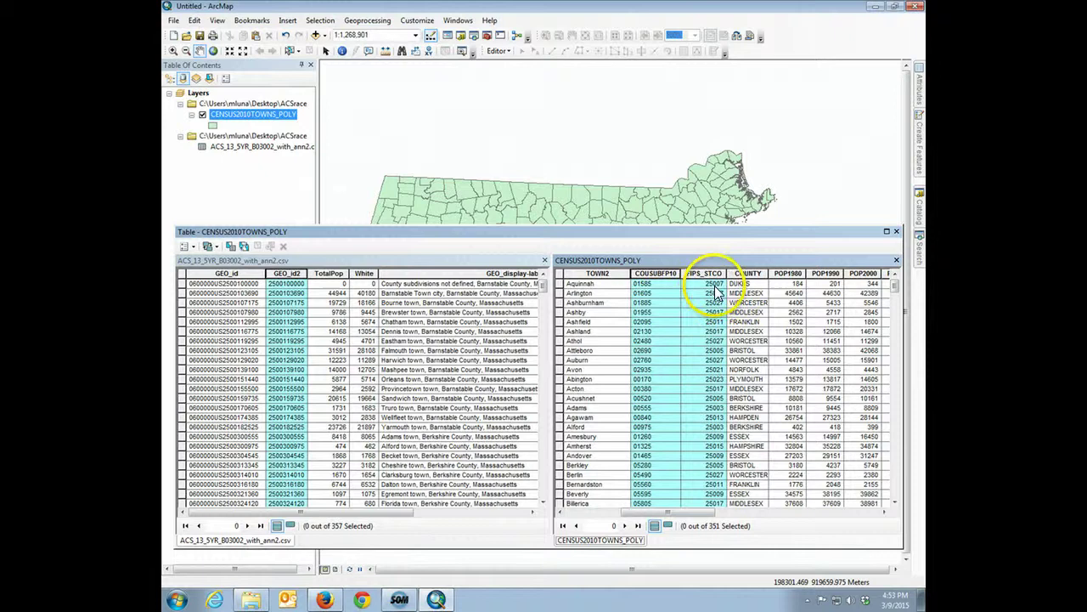
# Calculate FIPStxt as [FIPS_STCO] to fill it with county codes like 25007 and 25017
pyautogui.moveTo(660, 512); pyautogui.dragTo(823, 511)
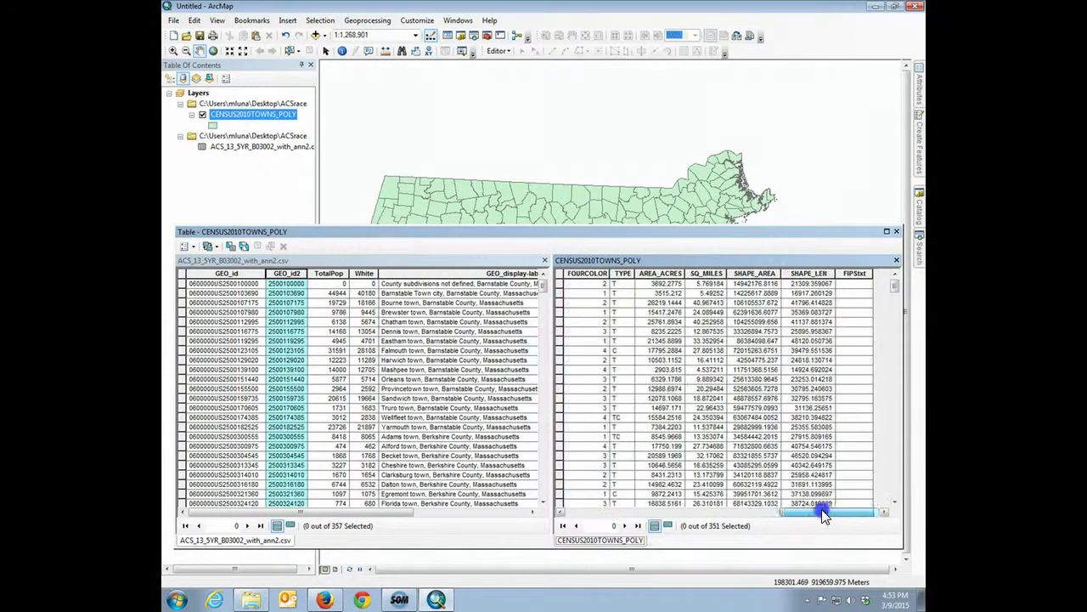
pyautogui.rightClick(861, 280)
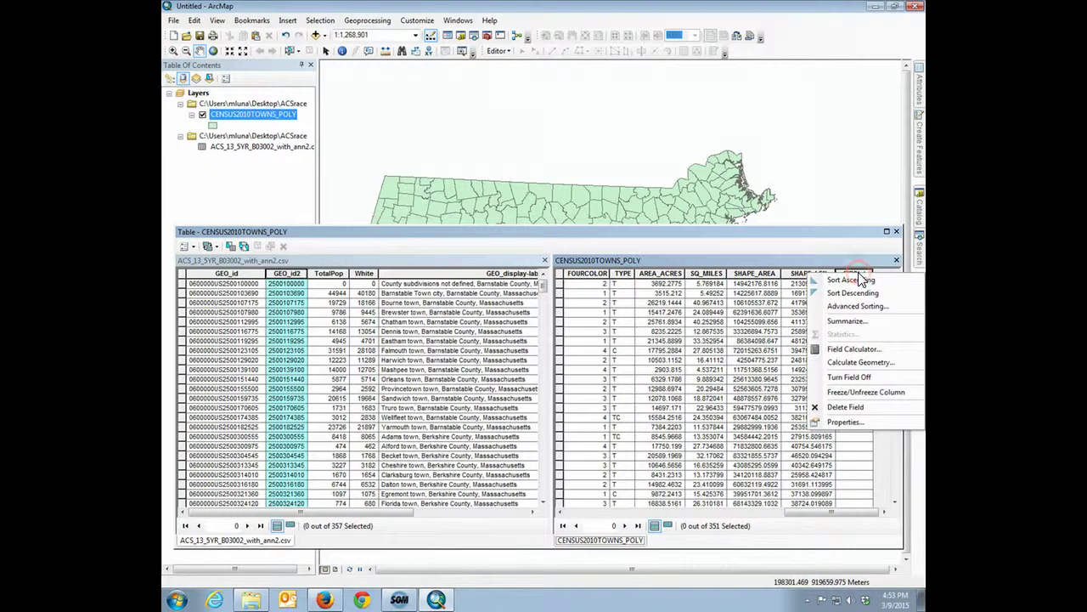
pyautogui.click(856, 349)
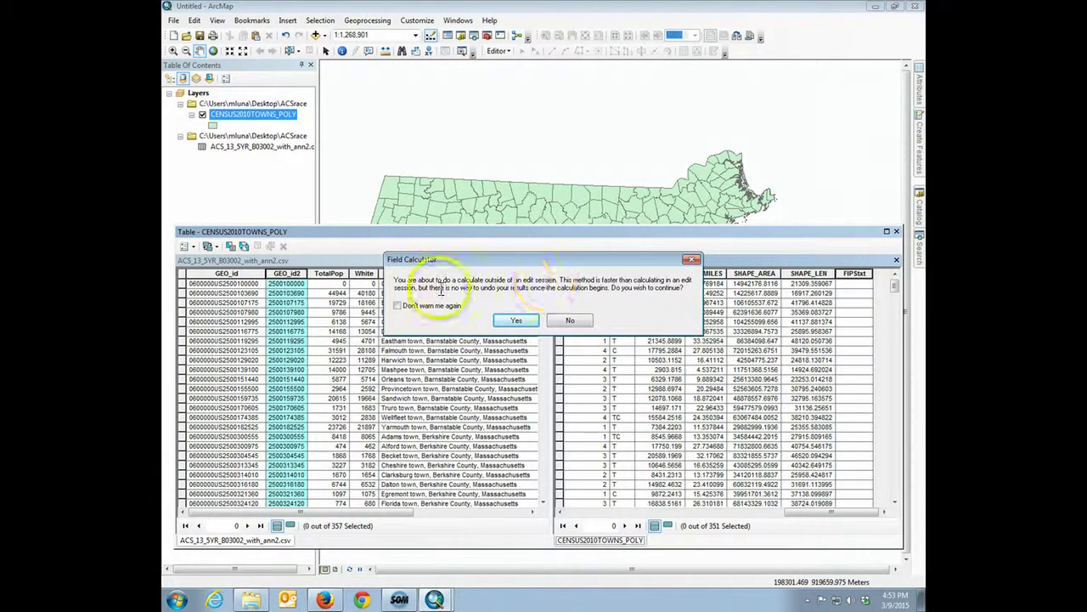
pyautogui.click(519, 322)
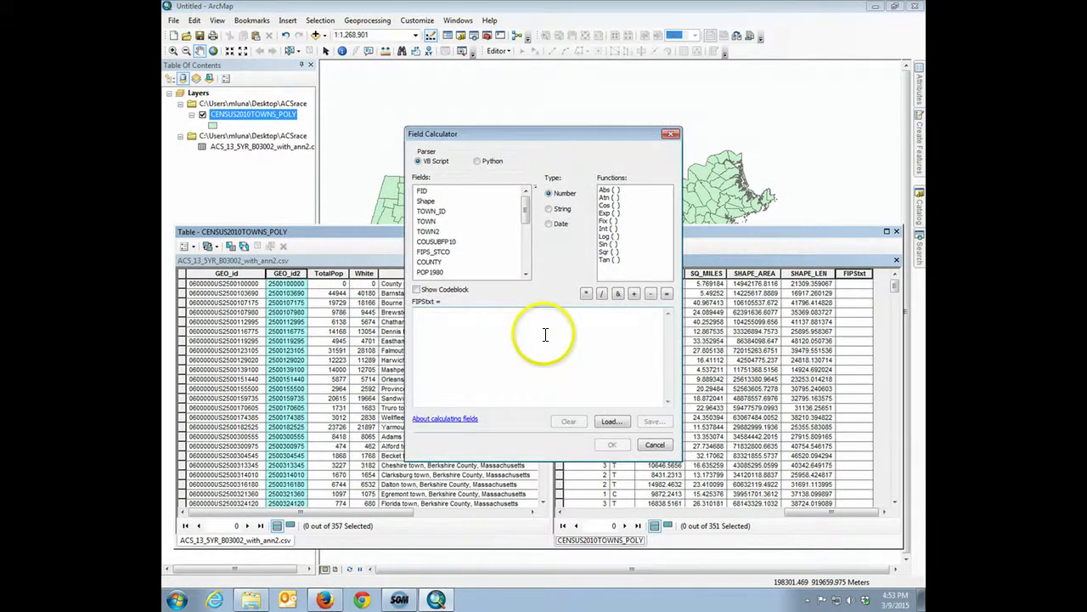
pyautogui.moveTo(527, 209); pyautogui.dragTo(529, 227)
pyautogui.click(466, 224)
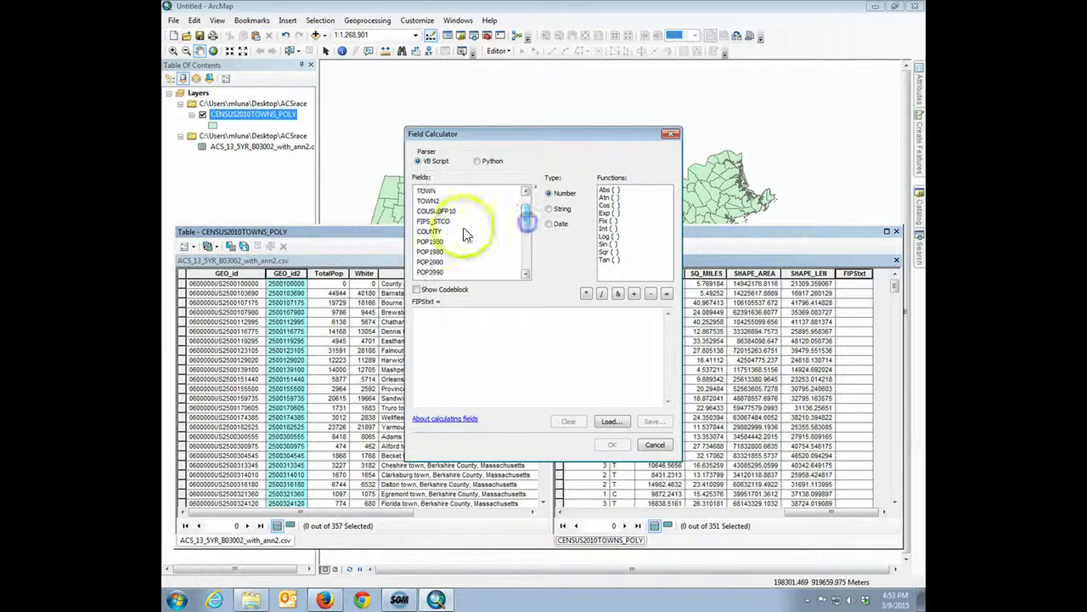
pyautogui.click(499, 291)
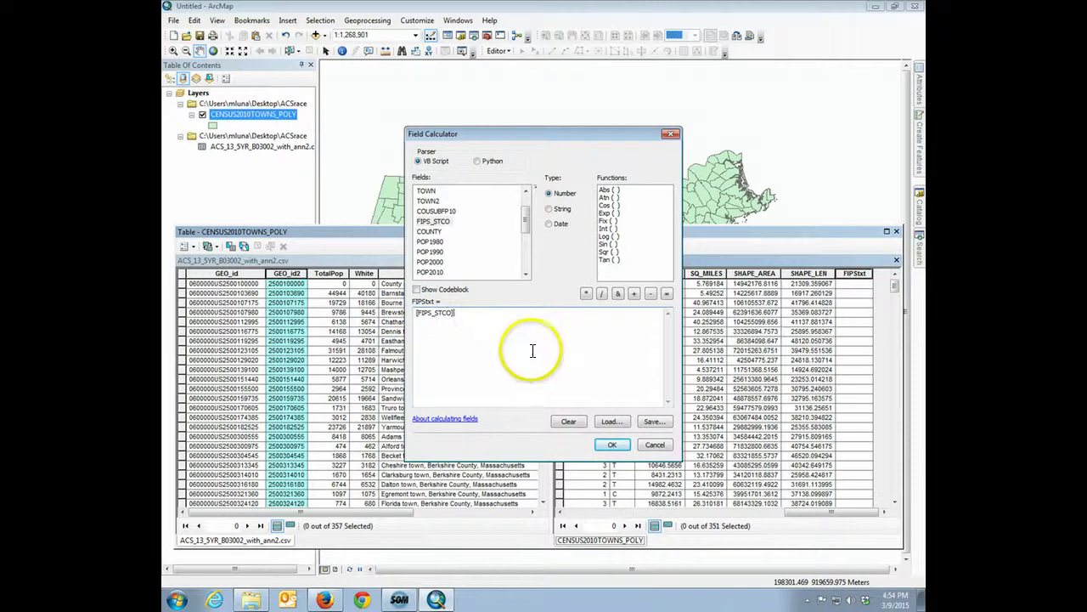
pyautogui.click(612, 445)
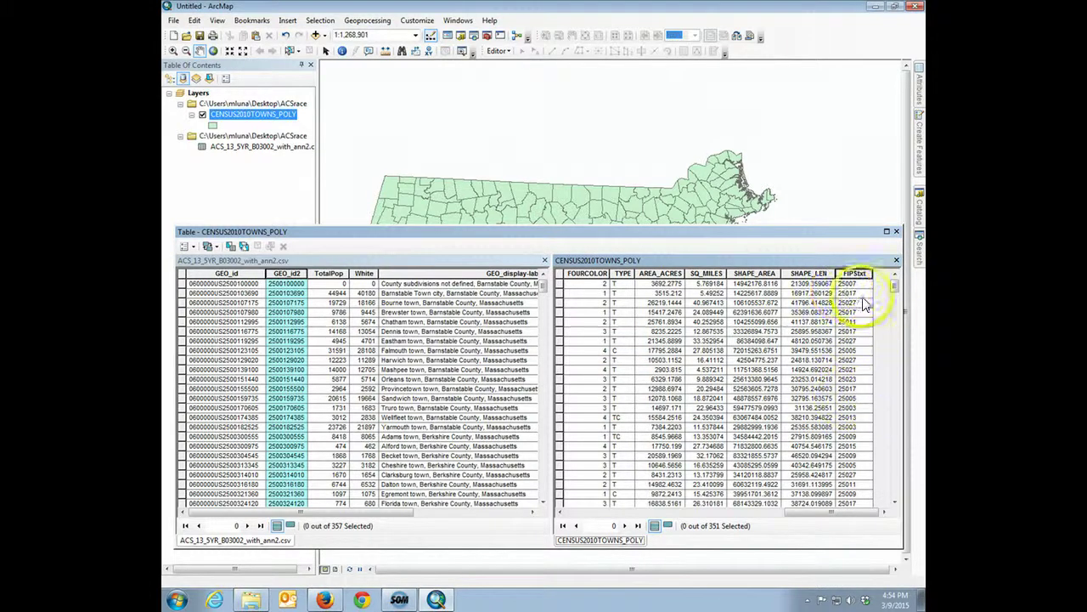
pyautogui.rightClick(864, 272)
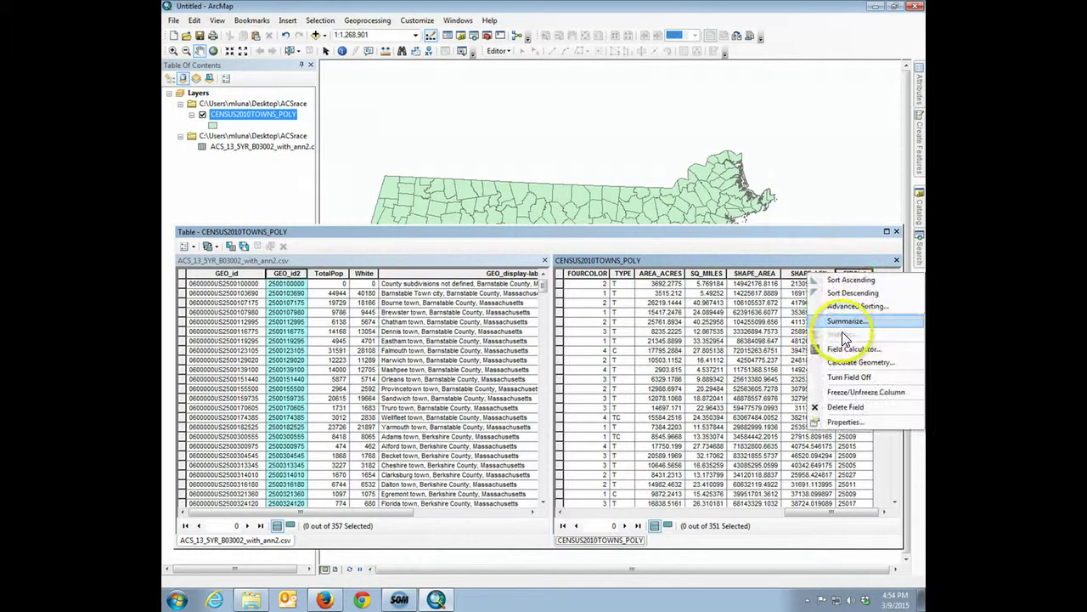
pyautogui.click(861, 243)
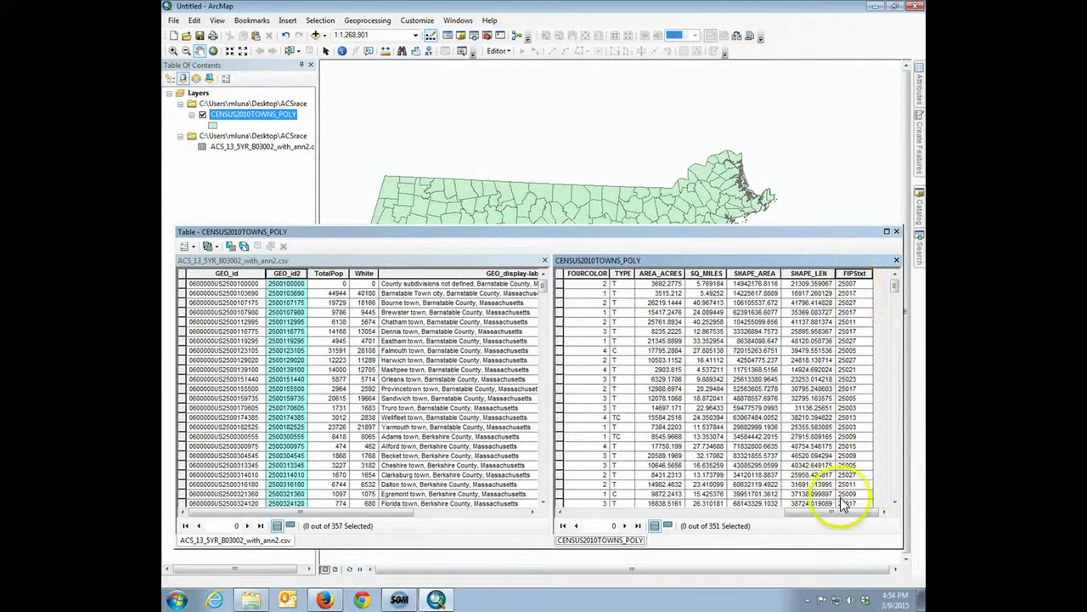
pyautogui.moveTo(833, 513); pyautogui.dragTo(656, 520)
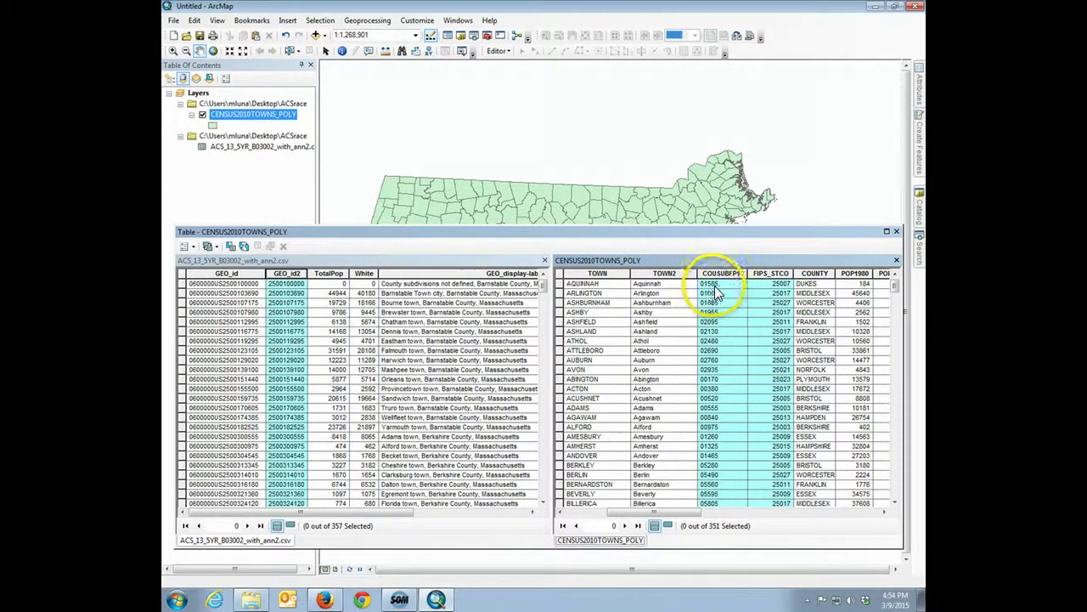
pyautogui.moveTo(659, 511); pyautogui.dragTo(856, 516)
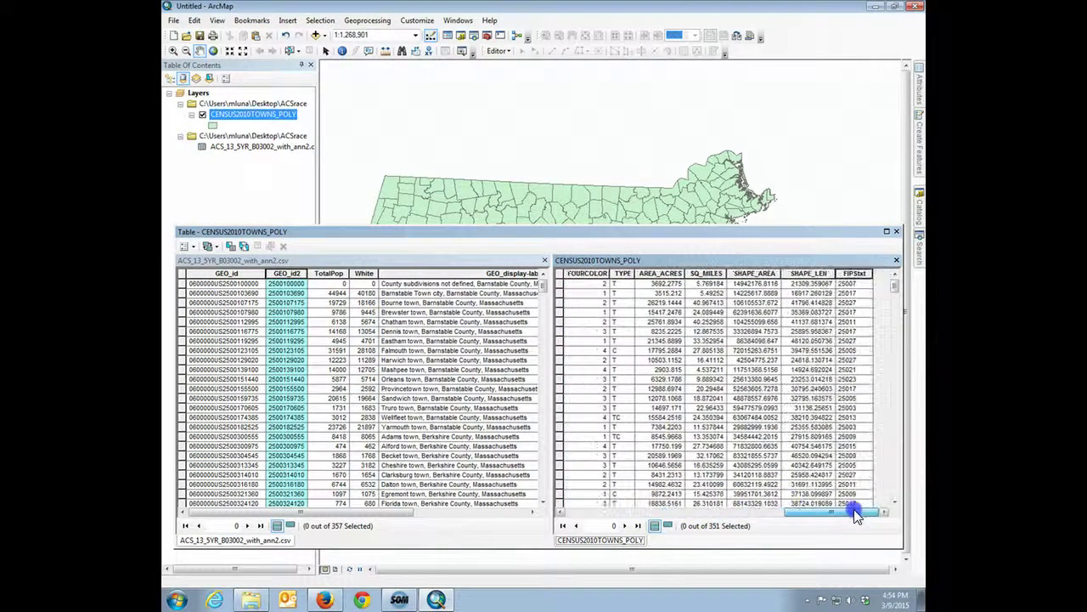
# Add a Text field named GEO_id3 with length 10 to the CENSUS2010TOWNS_POLY table
pyautogui.click(194, 247)
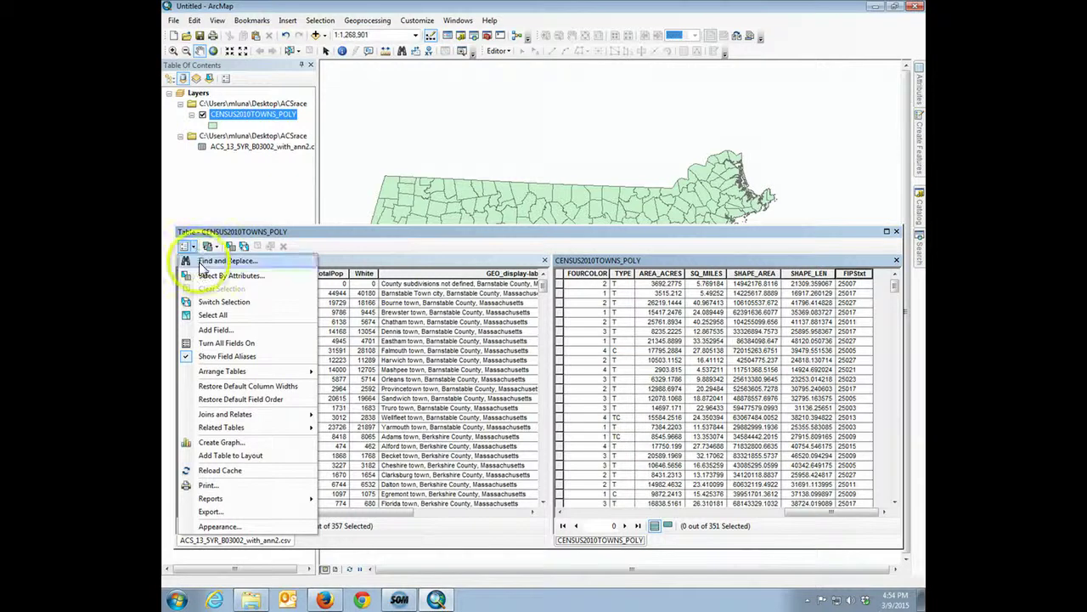
pyautogui.click(214, 330)
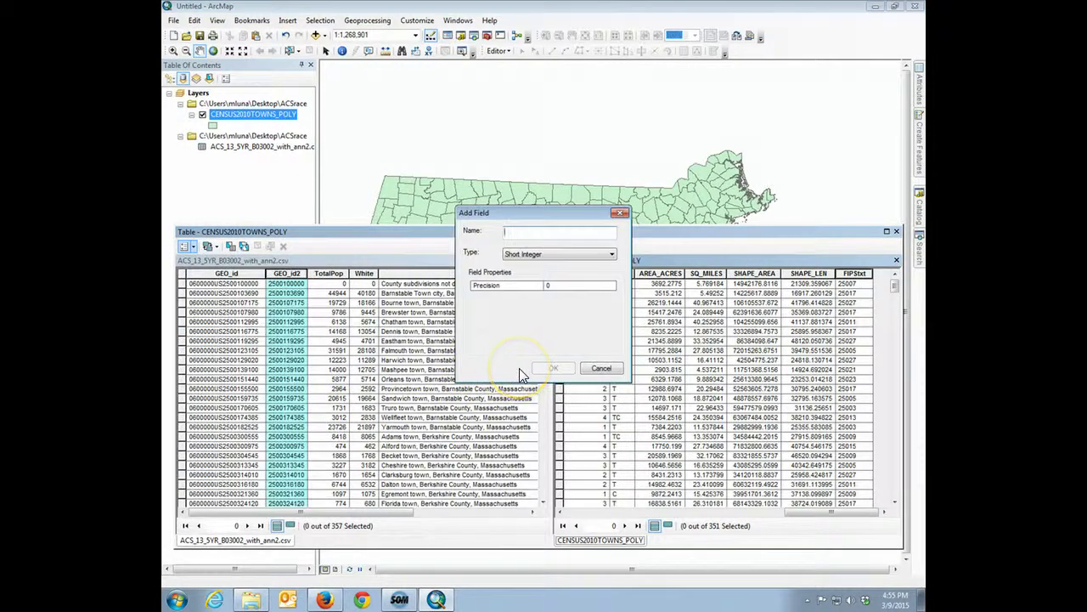
pyautogui.write('GEO_id3')
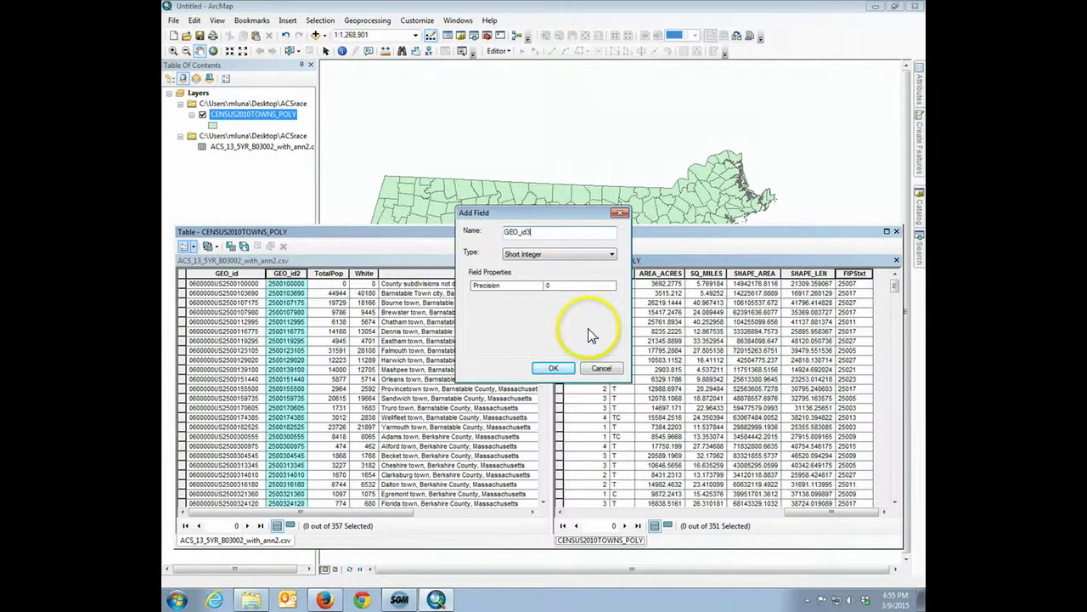
pyautogui.click(612, 254)
pyautogui.click(525, 297)
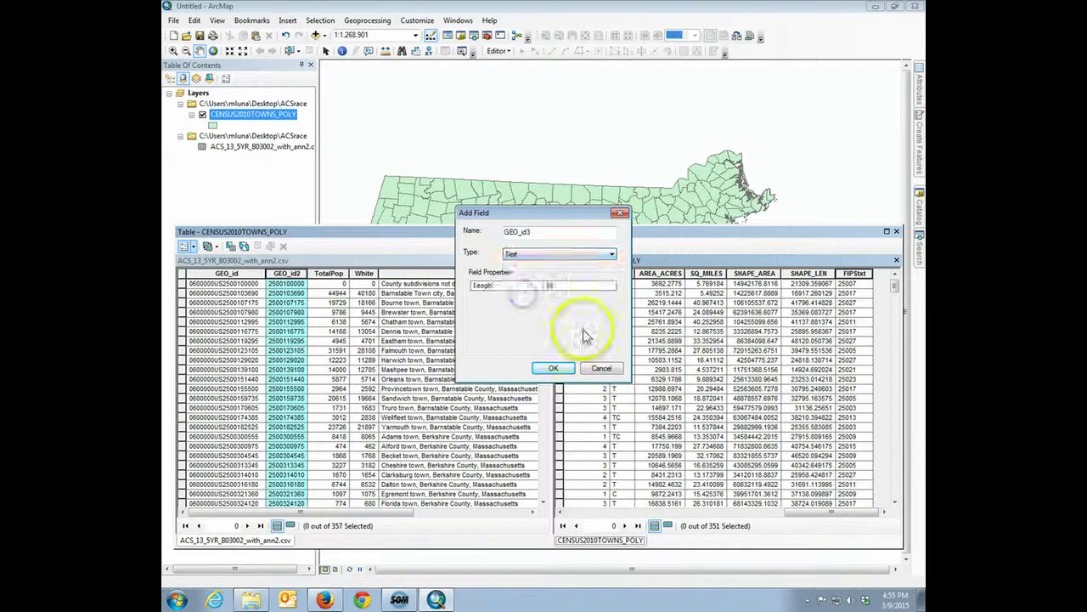
pyautogui.click(571, 286)
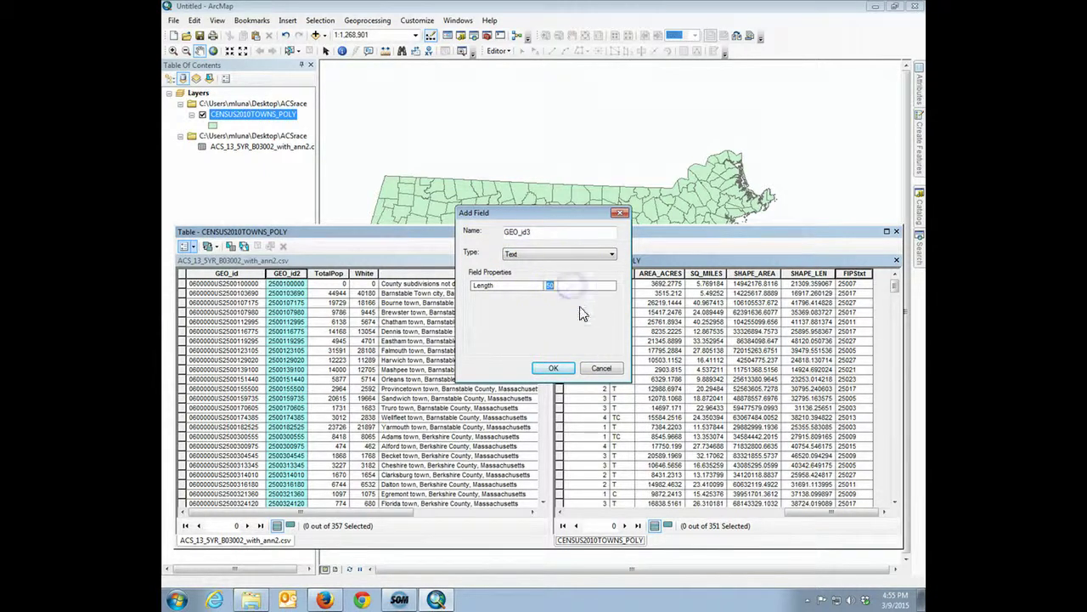
pyautogui.write('10')
pyautogui.click(553, 368)
pyautogui.moveTo(781, 513); pyautogui.dragTo(838, 513)
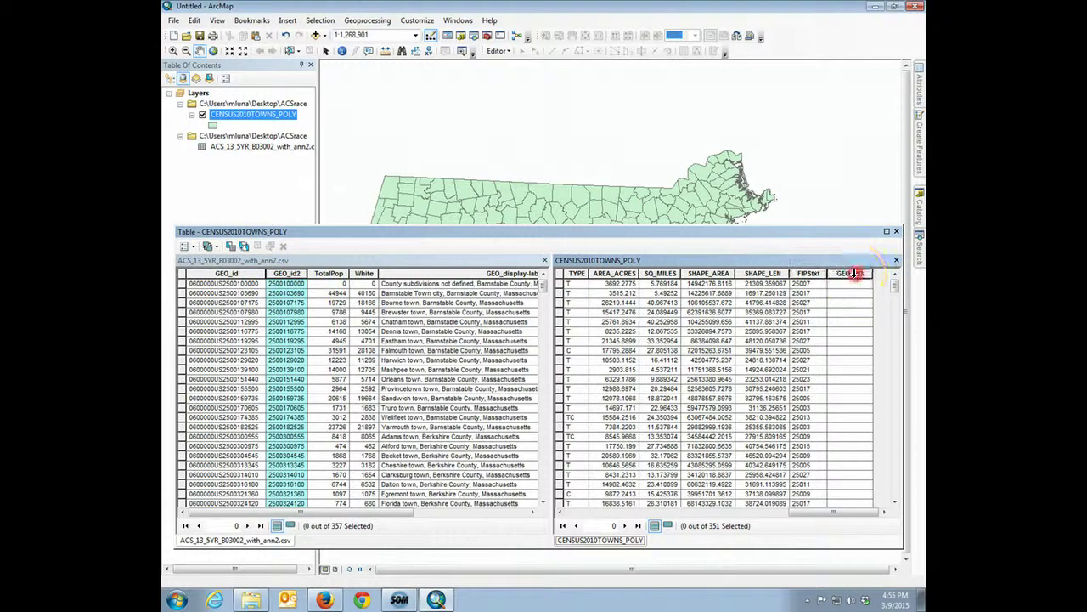
pyautogui.rightClick(853, 273)
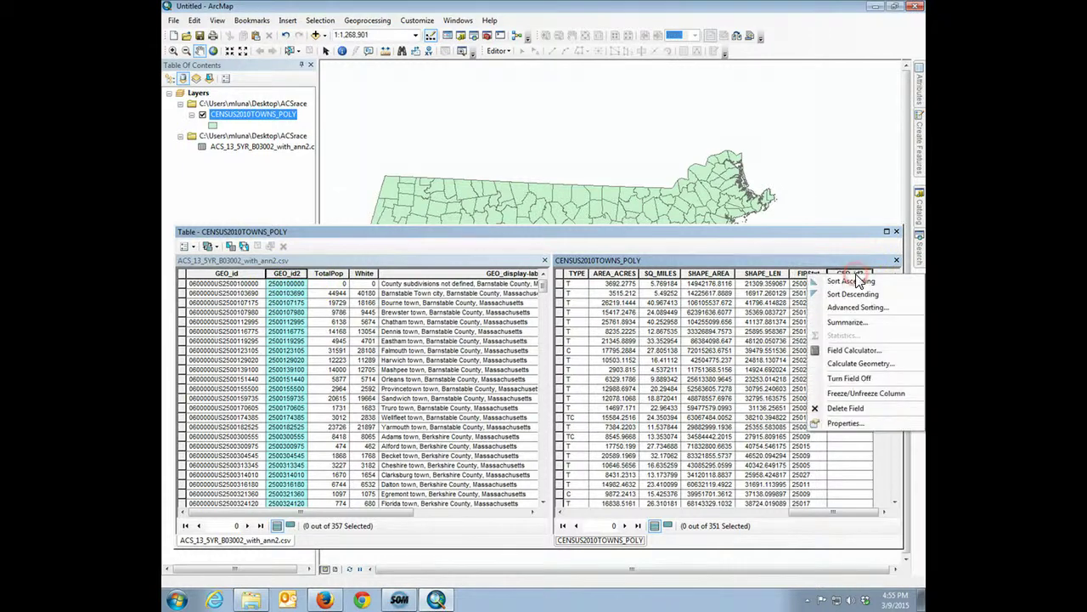
pyautogui.click(854, 351)
pyautogui.click(522, 321)
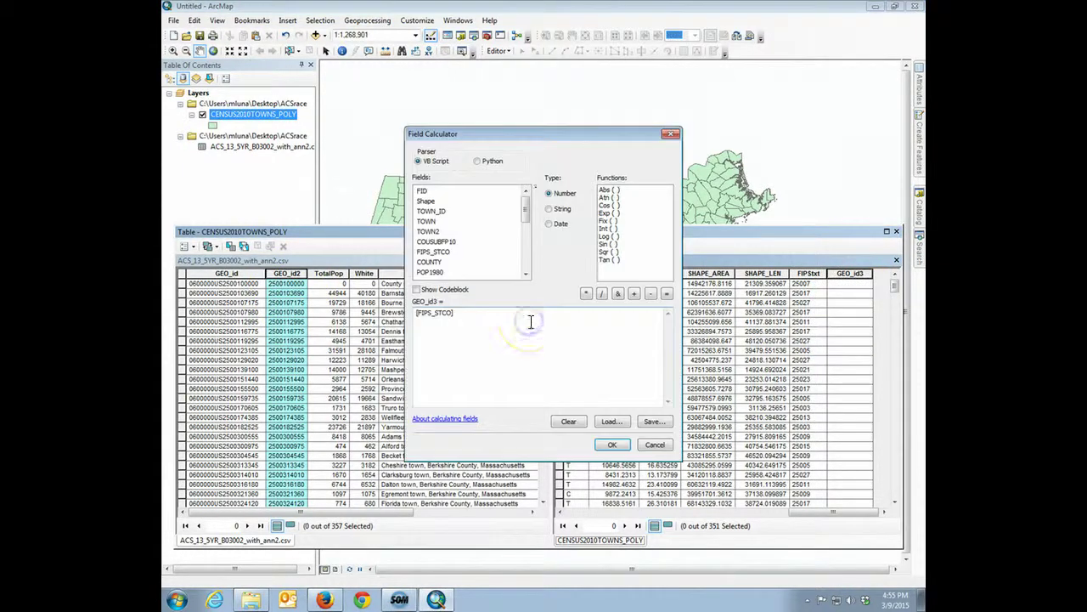
pyautogui.click(568, 422)
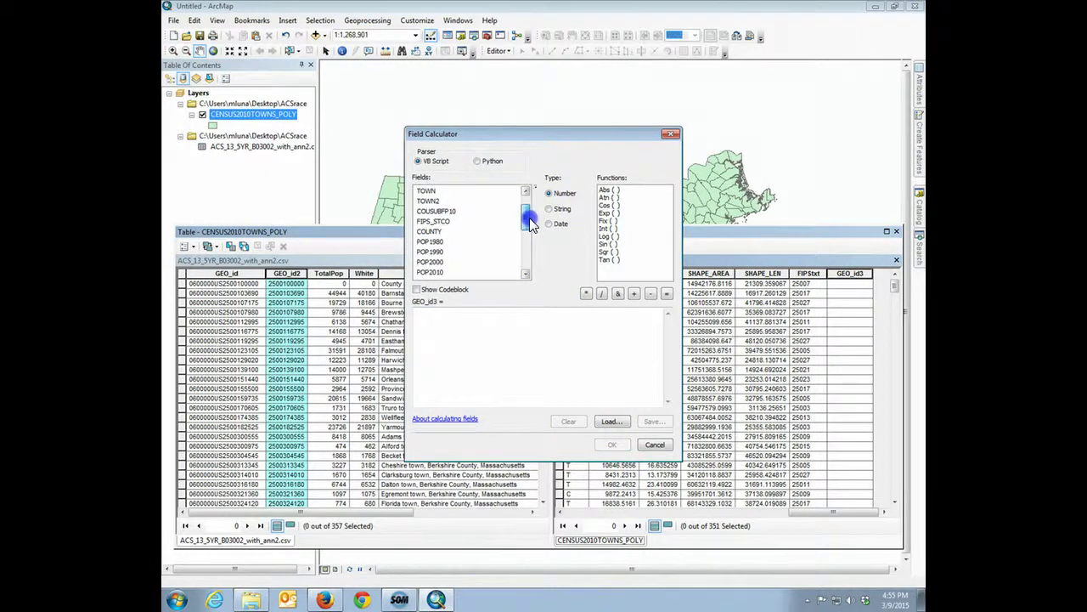
pyautogui.moveTo(530, 221); pyautogui.dragTo(527, 263)
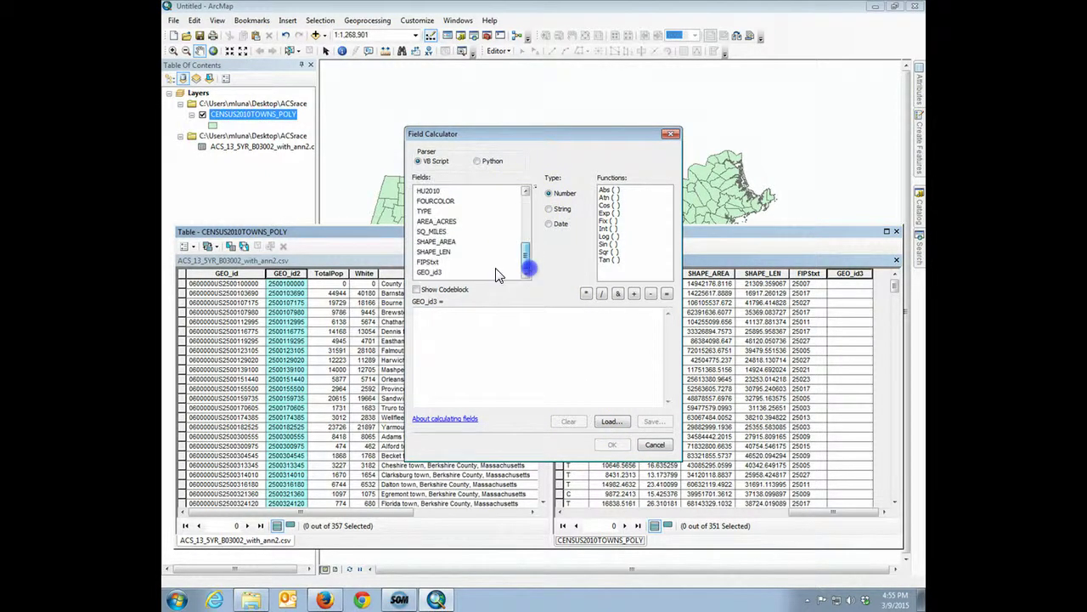
pyautogui.doubleClick(431, 266)
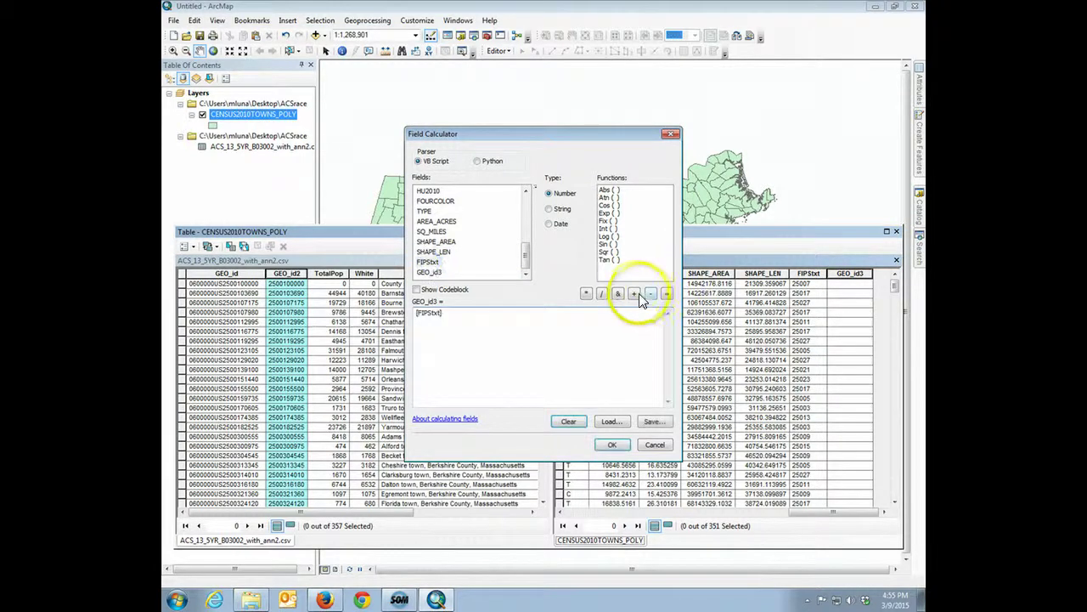
pyautogui.click(634, 293)
pyautogui.moveTo(526, 255); pyautogui.dragTo(527, 209)
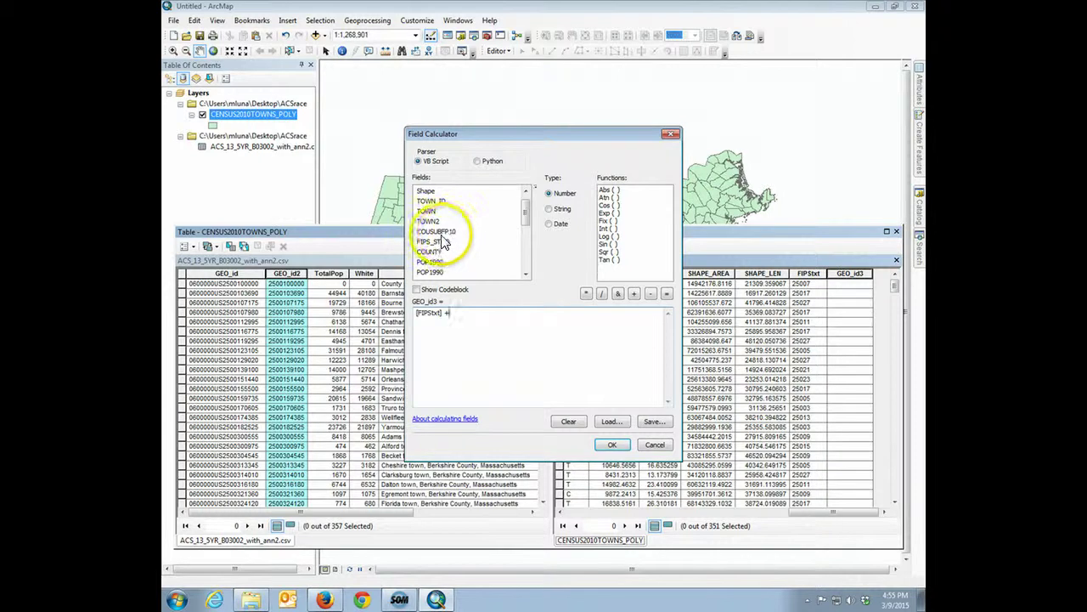
pyautogui.doubleClick(435, 231)
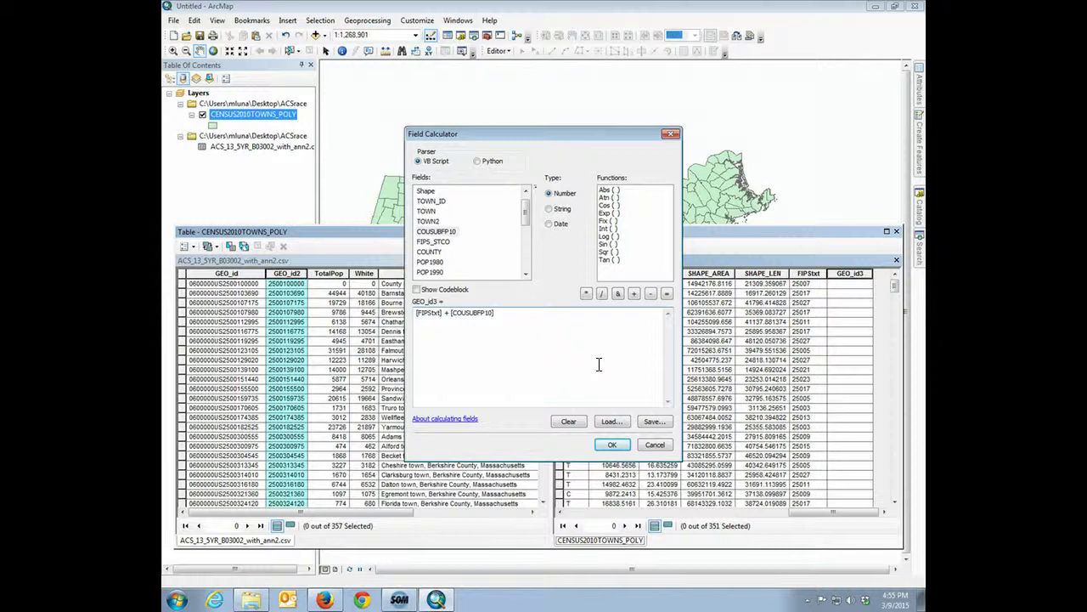
pyautogui.click(613, 446)
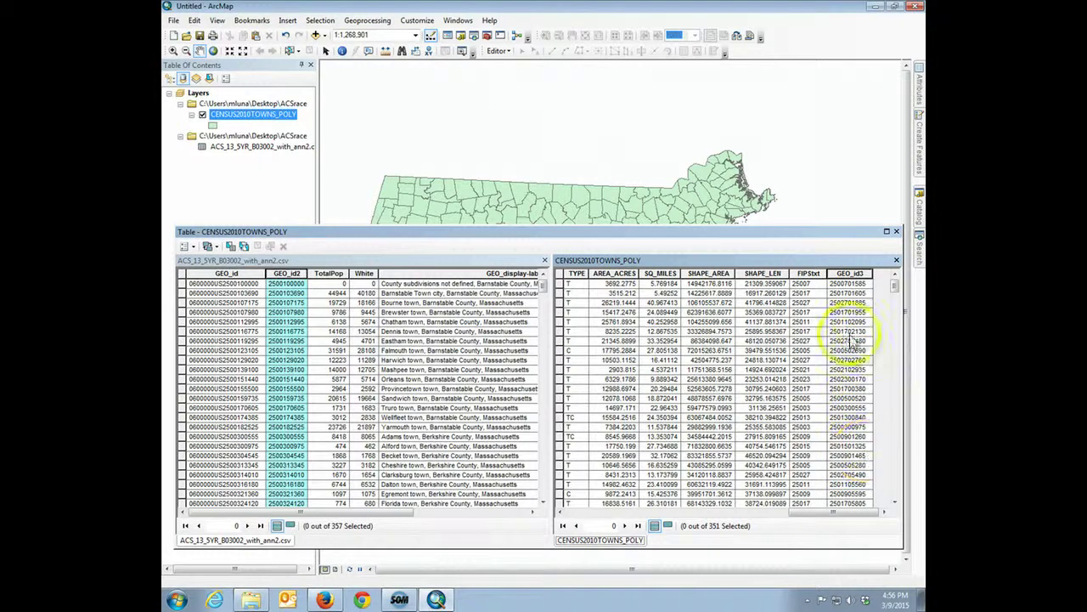
pyautogui.rightClick(850, 274)
pyautogui.click(850, 252)
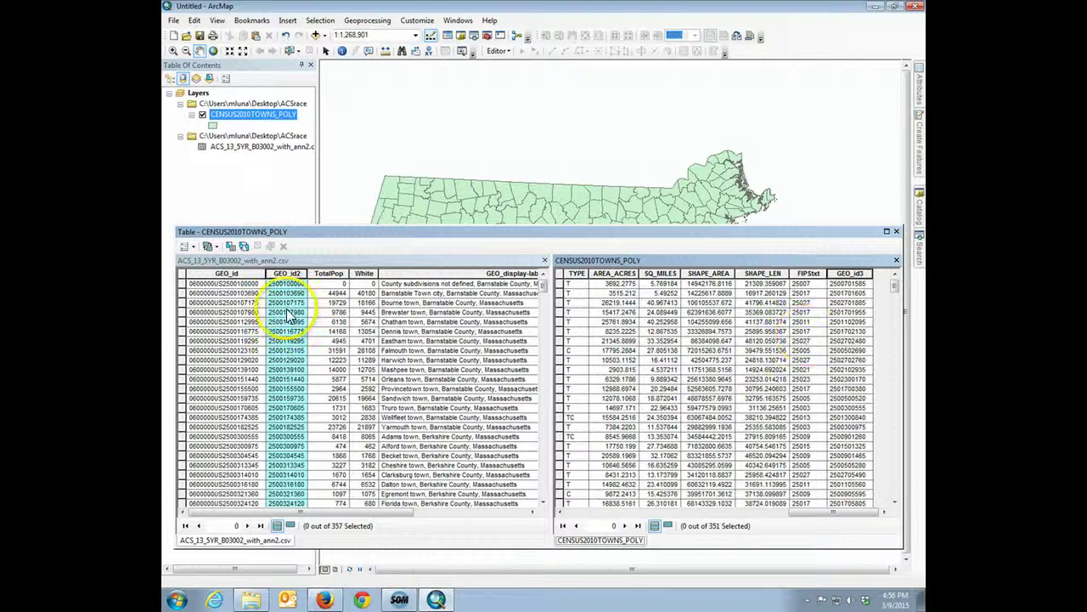
# Check the GEO_id2 column's options in the ACS table without changing anything
pyautogui.rightClick(290, 277)
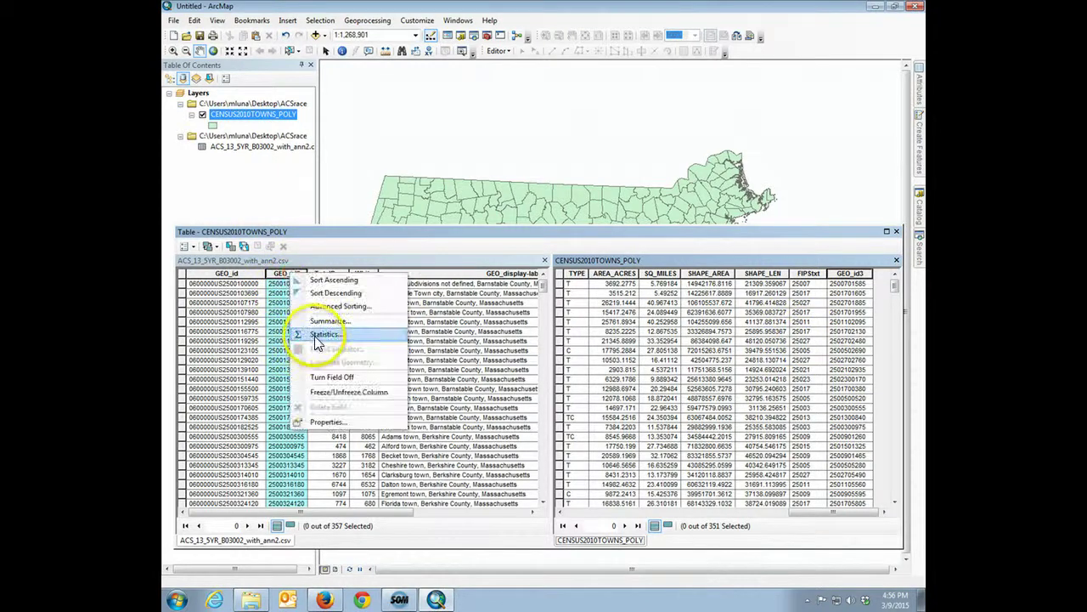
pyautogui.click(331, 247)
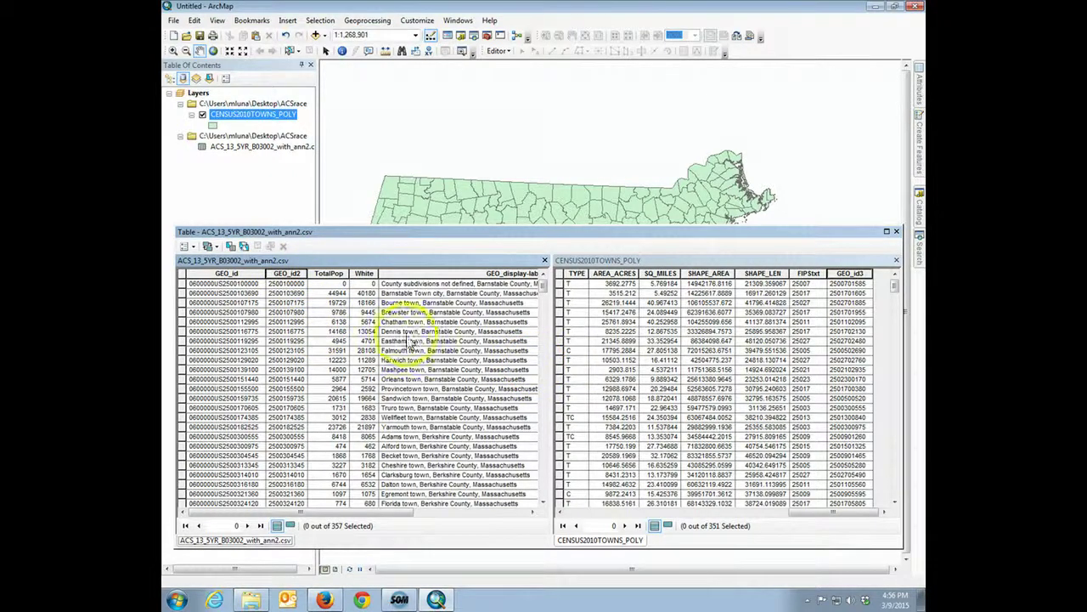
# Export ACS_13_5YR_B03002_with_ann2.csv as ACSrace.dbf and add it to the map
pyautogui.click(896, 231)
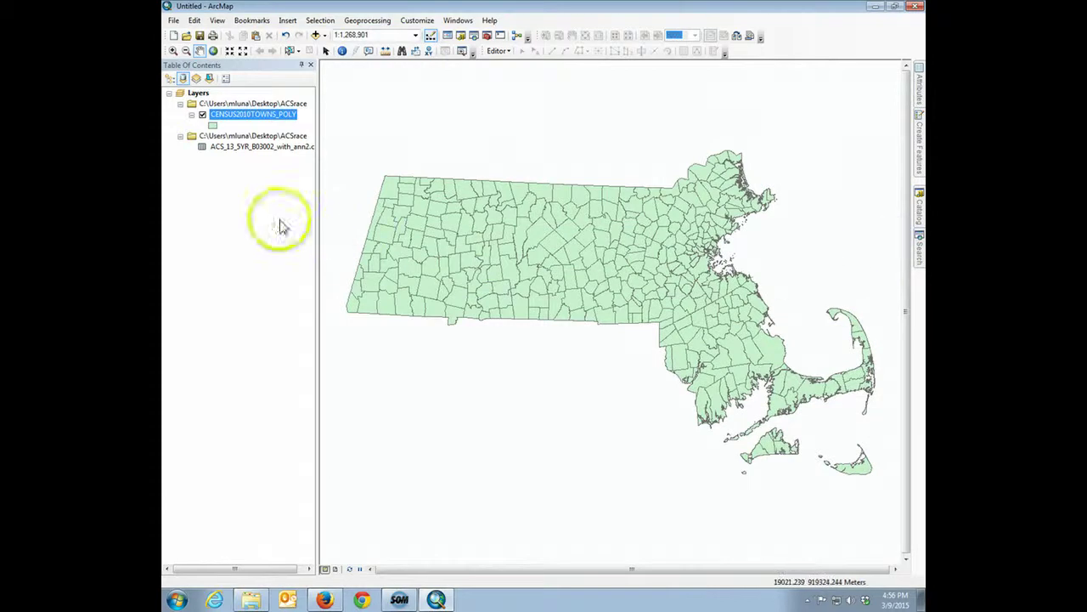
pyautogui.click(265, 153)
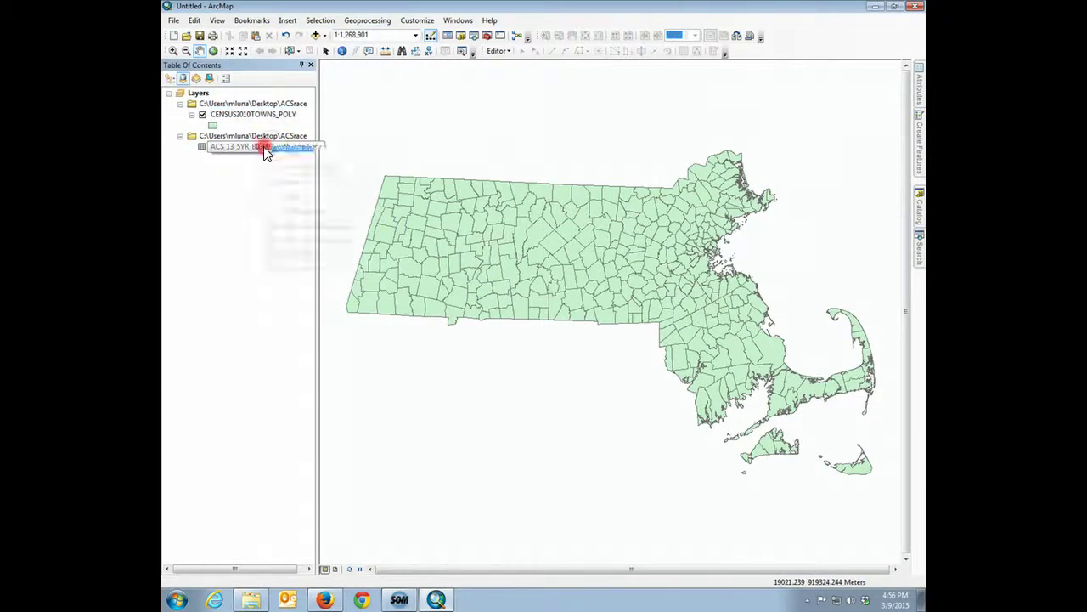
pyautogui.moveTo(348, 199)
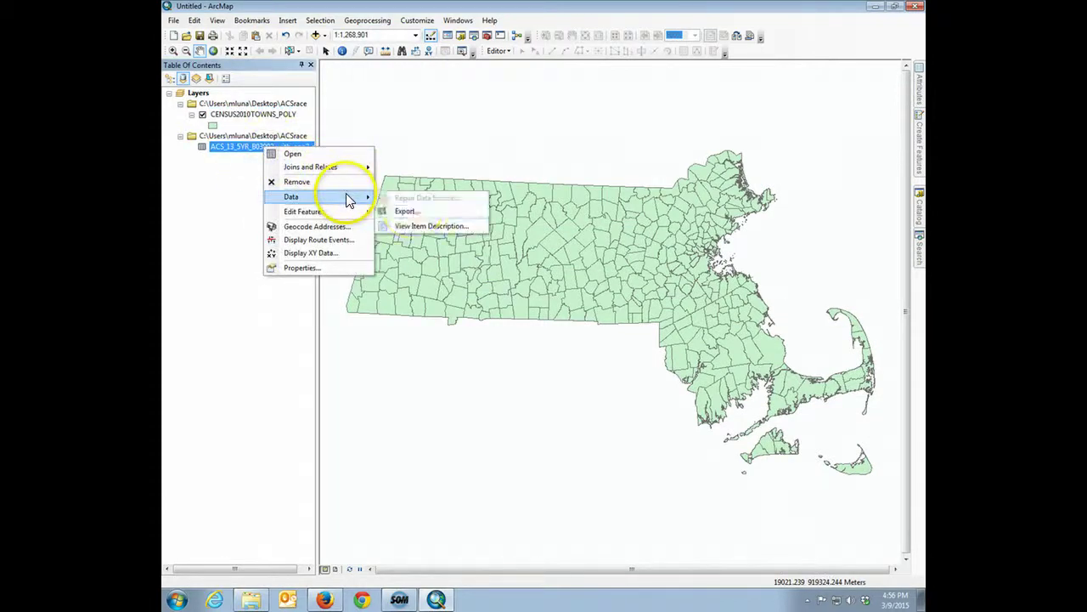
pyautogui.click(406, 212)
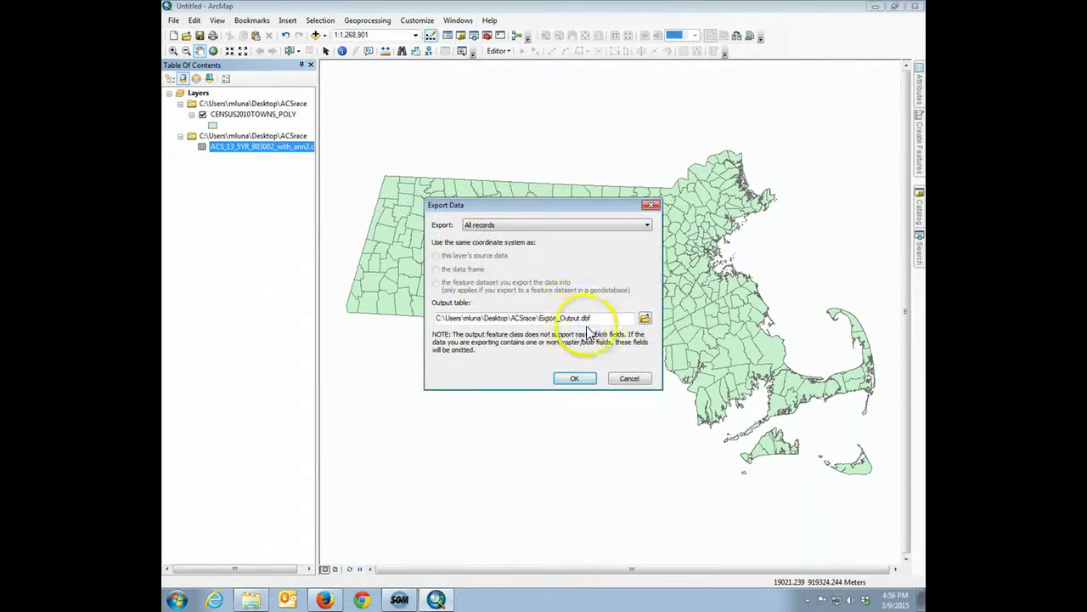
pyautogui.click(537, 318)
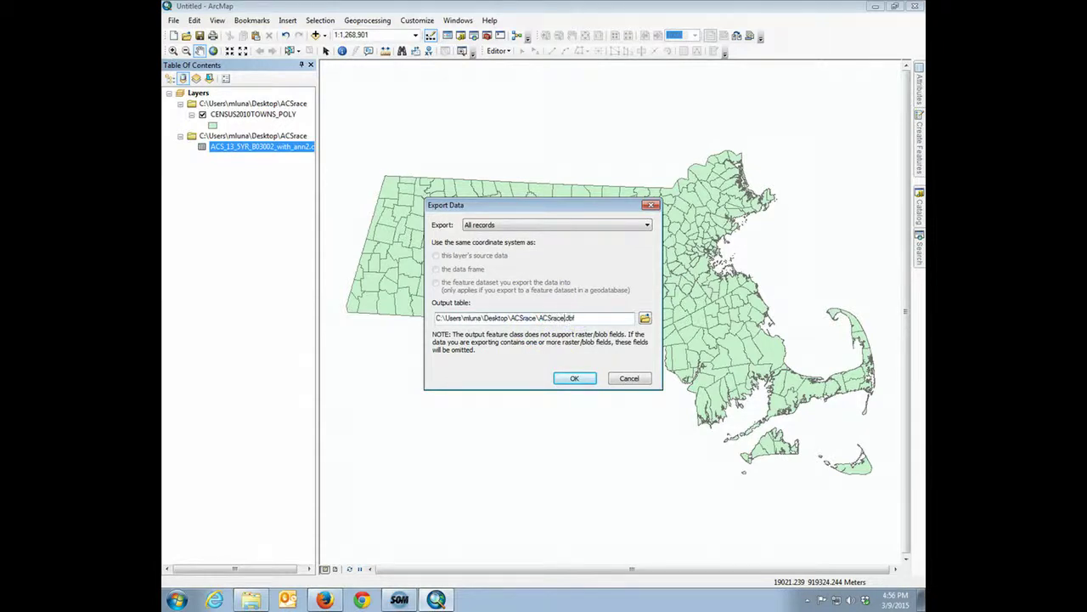
pyautogui.write('ACSrace')
pyautogui.click(574, 378)
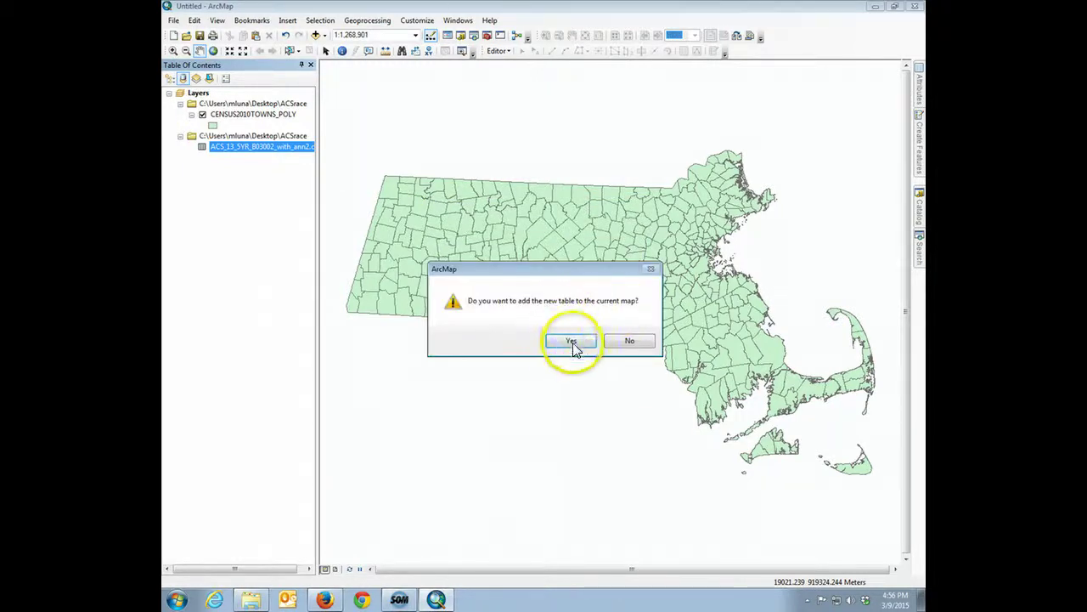
pyautogui.click(576, 341)
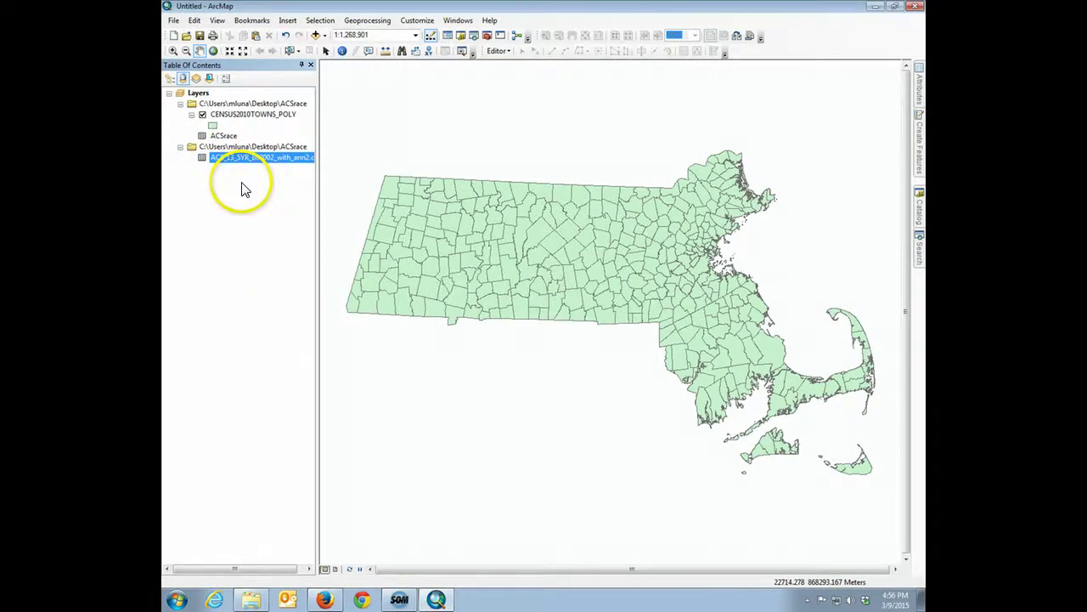
# Open the ACSrace table's 357 records and look over the GEO_id2 column options
pyautogui.click(225, 137)
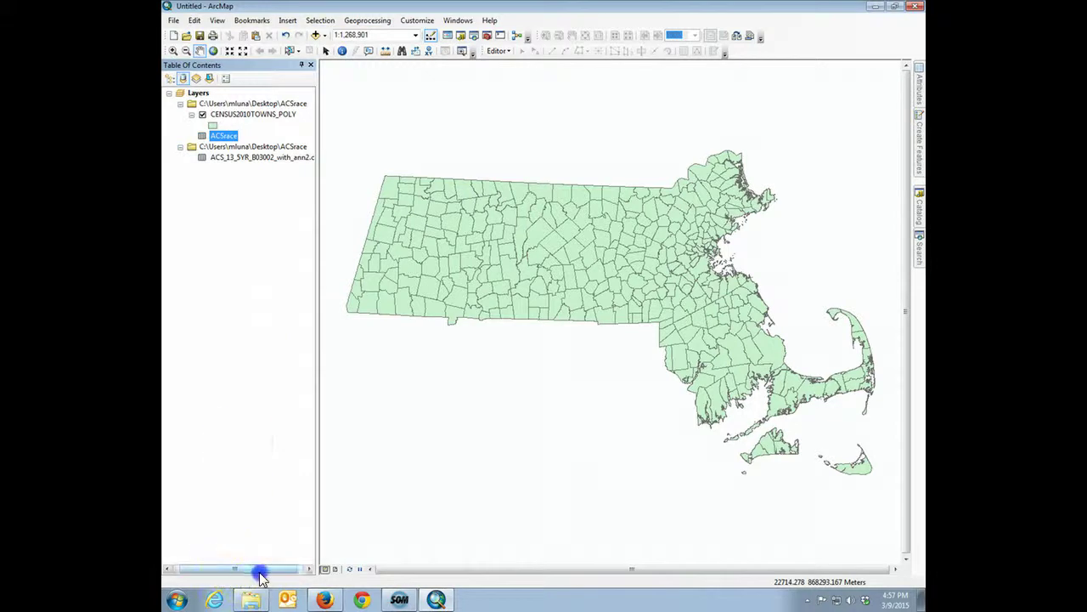
pyautogui.moveTo(243, 569); pyautogui.dragTo(257, 570)
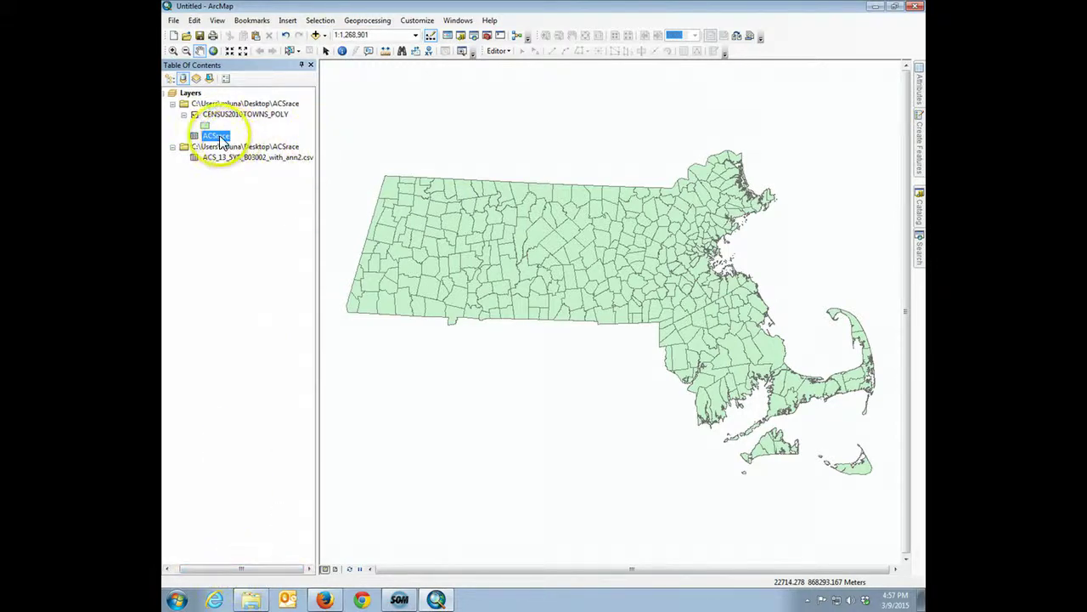
pyautogui.rightClick(213, 142)
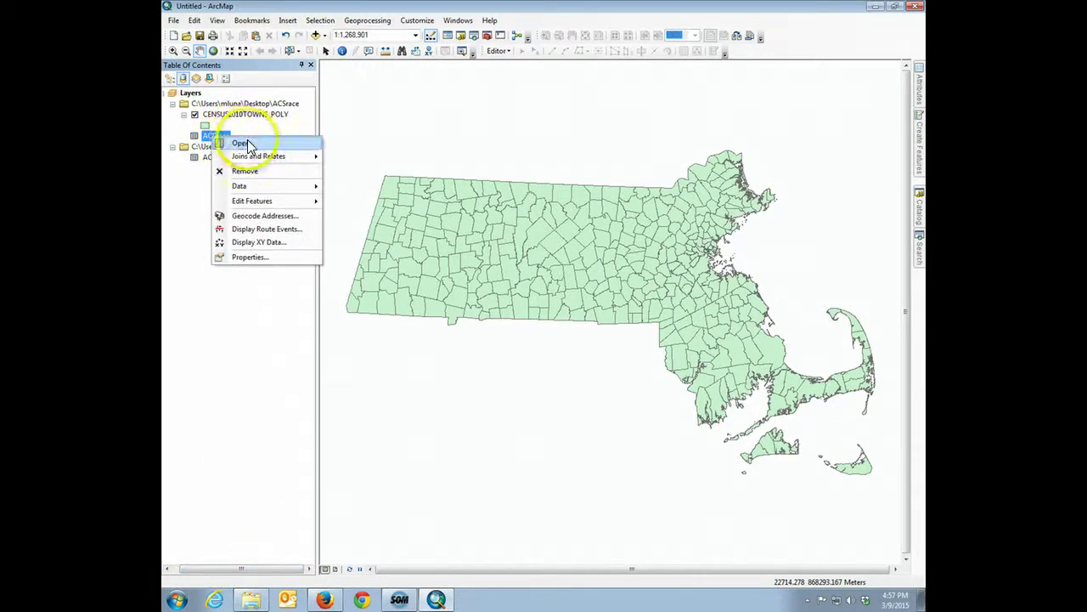
pyautogui.click(241, 145)
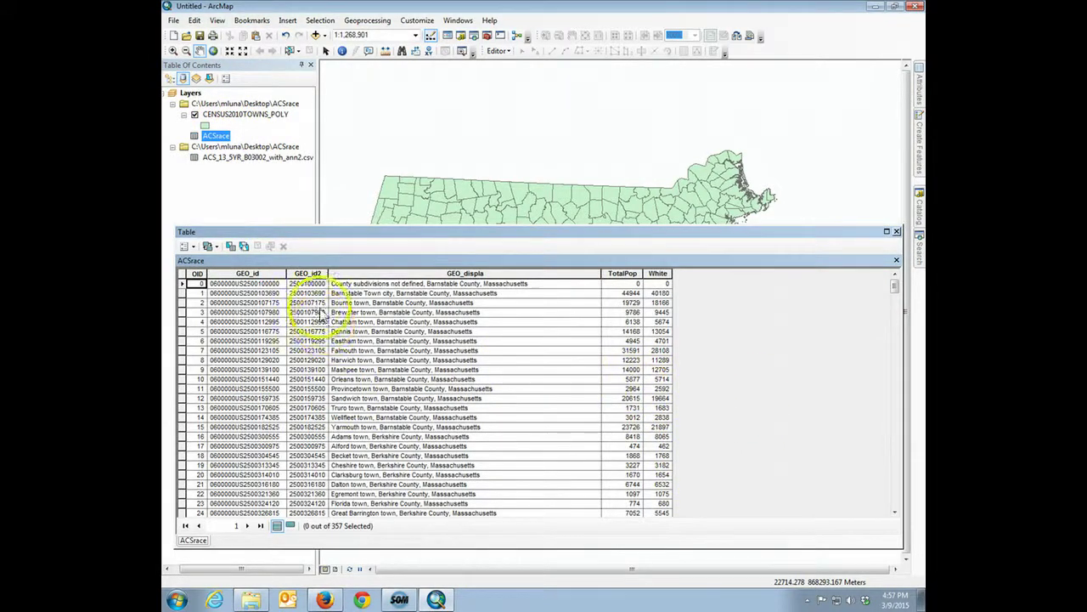
pyautogui.rightClick(313, 275)
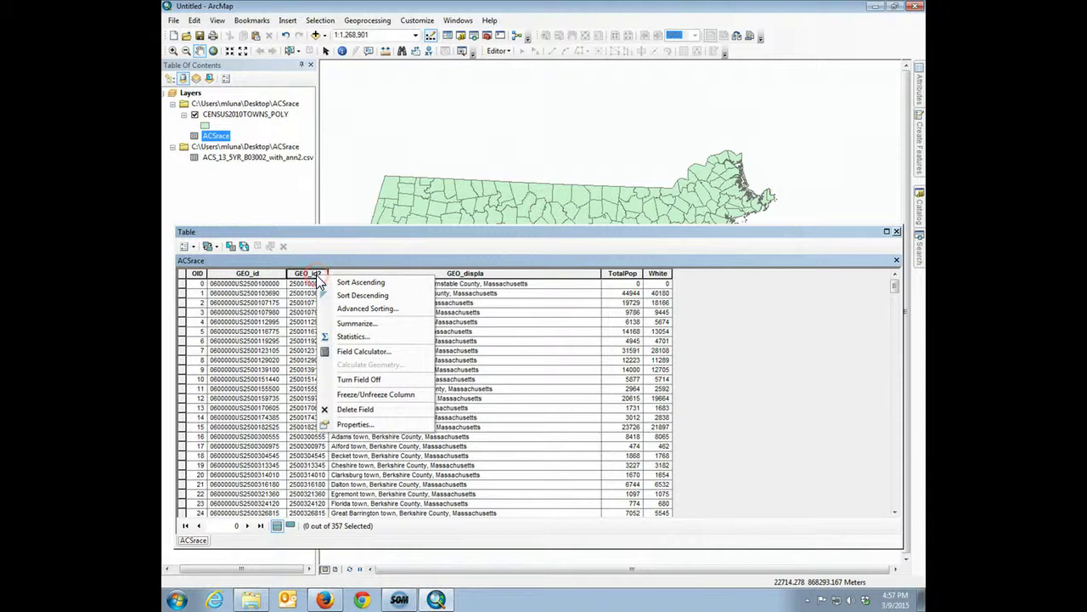
pyautogui.click(357, 251)
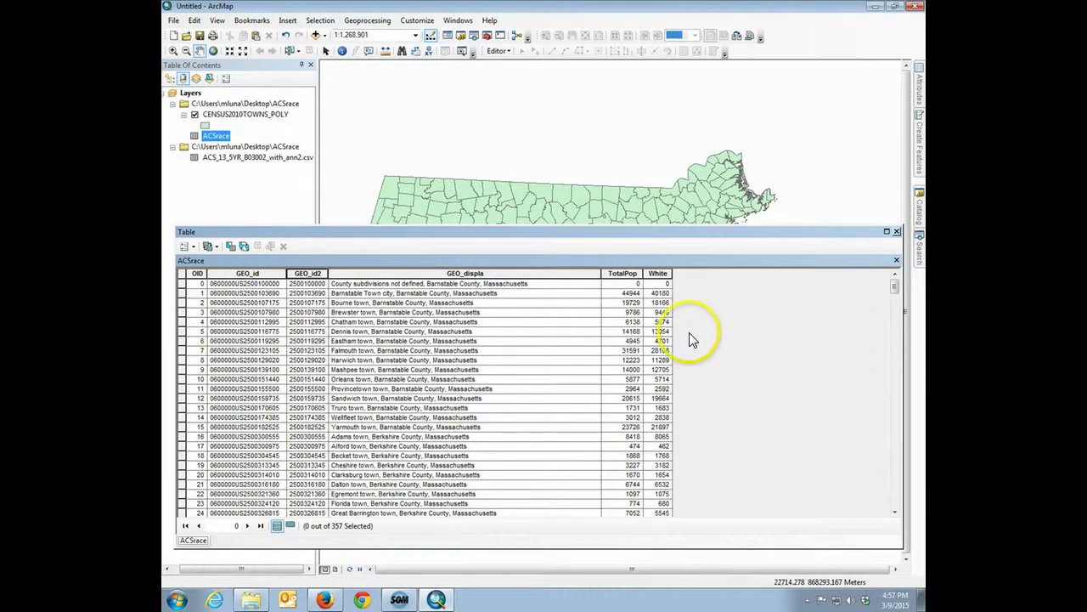
# Add a Text field named GEO_id3 to the ACSrace table
pyautogui.click(194, 247)
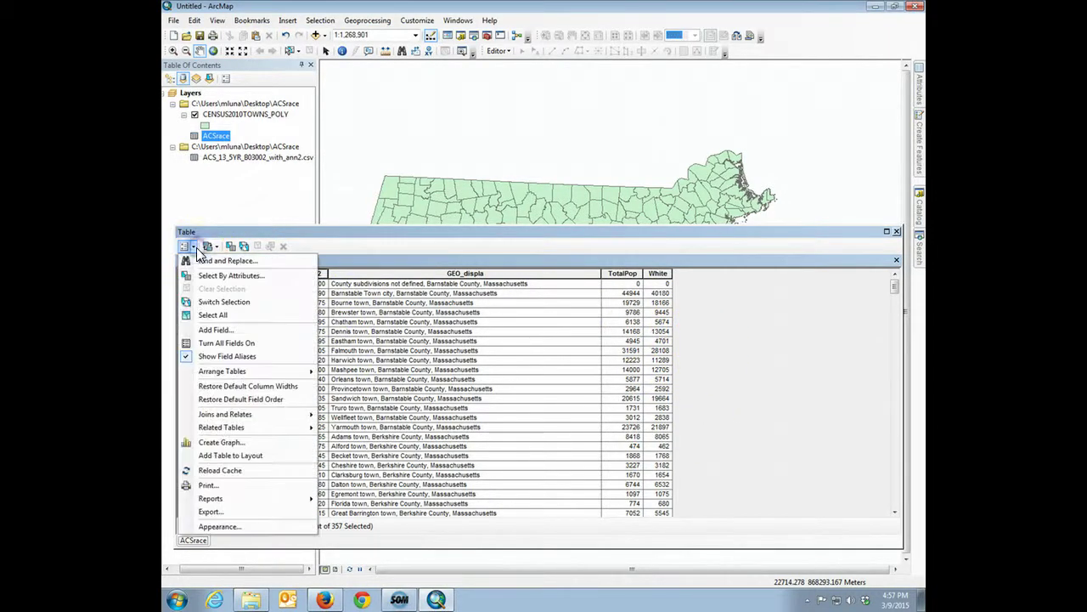
pyautogui.click(216, 330)
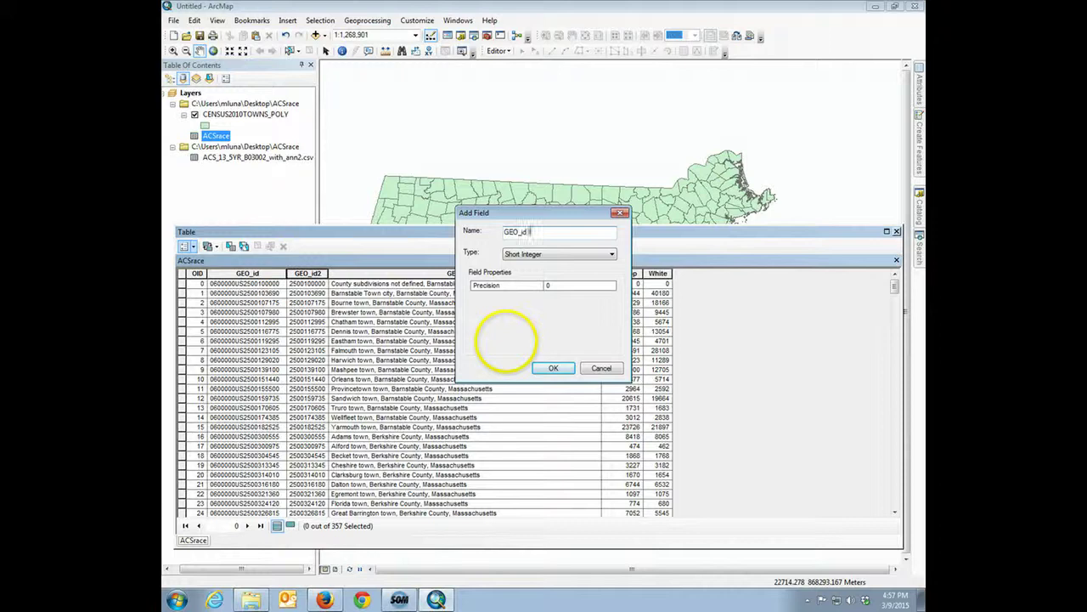
pyautogui.write('GEO_id3')
pyautogui.click(548, 254)
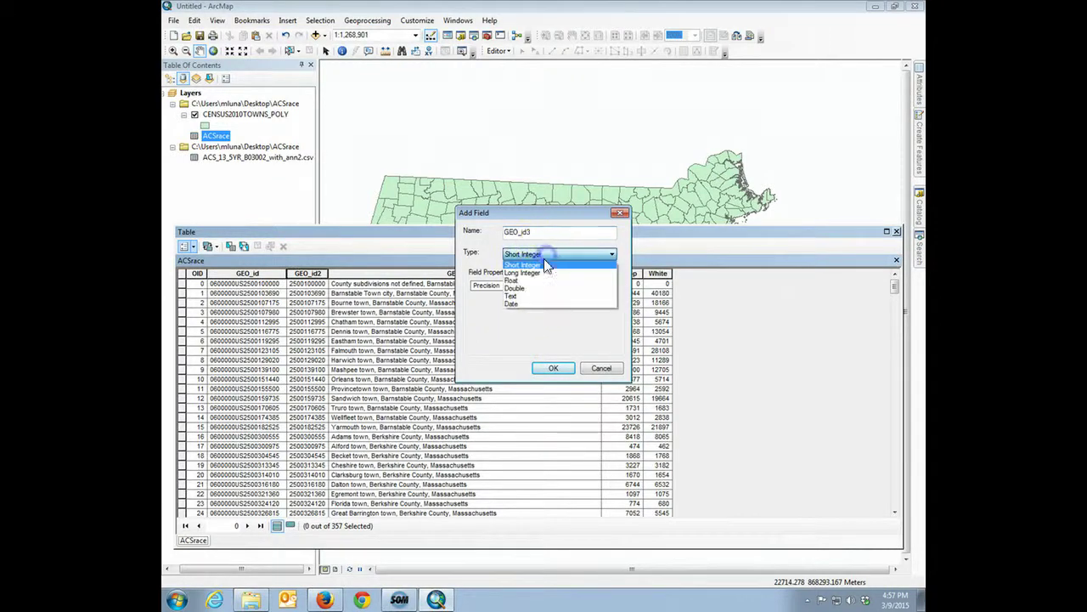
pyautogui.click(523, 296)
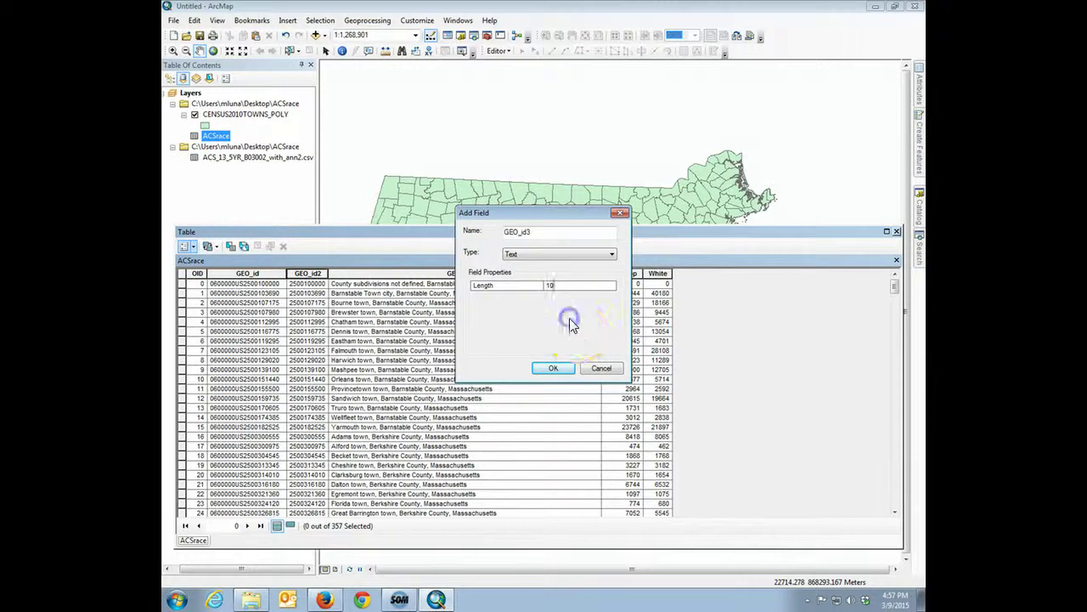
pyautogui.click(553, 369)
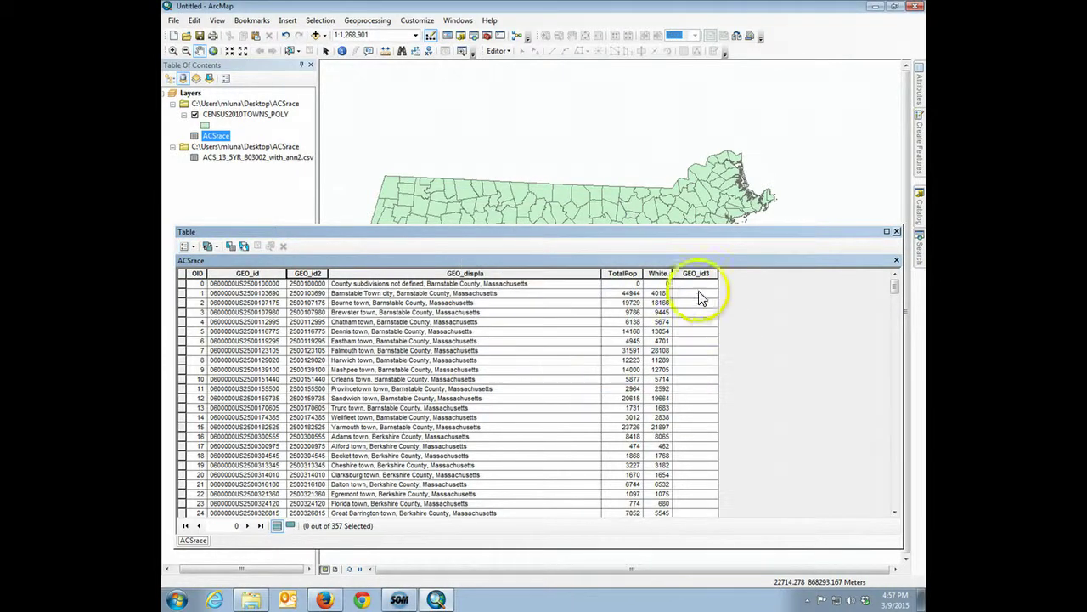
pyautogui.rightClick(700, 274)
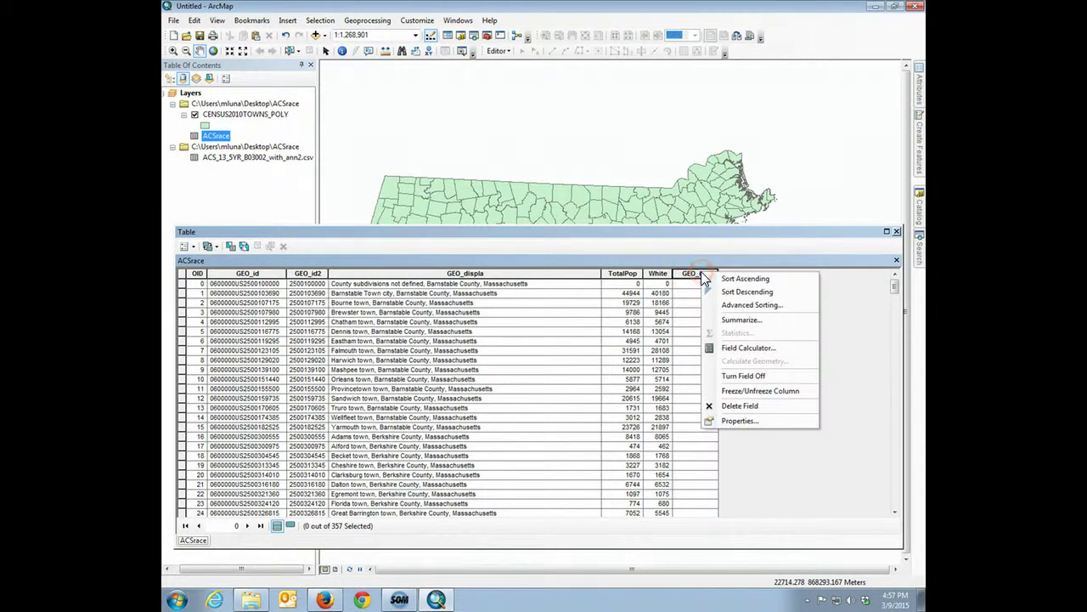
pyautogui.click(756, 347)
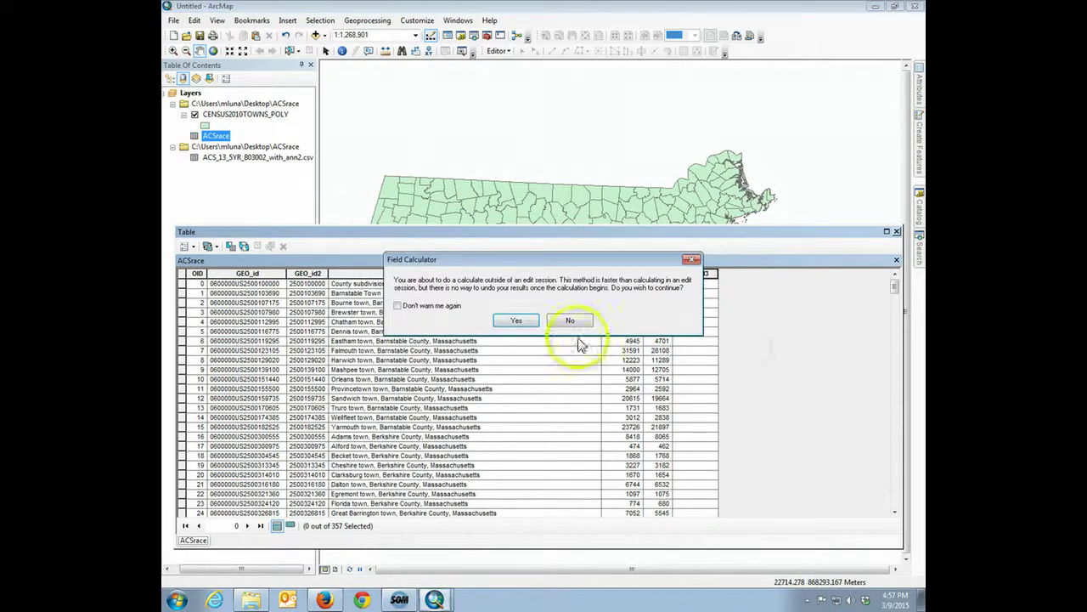
pyautogui.click(522, 323)
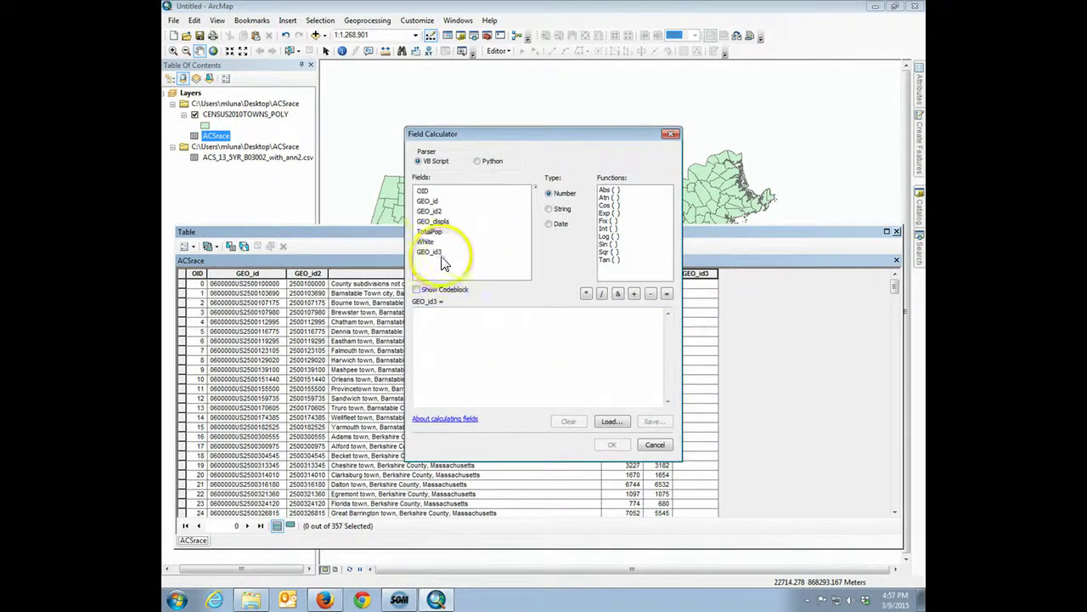
pyautogui.doubleClick(431, 212)
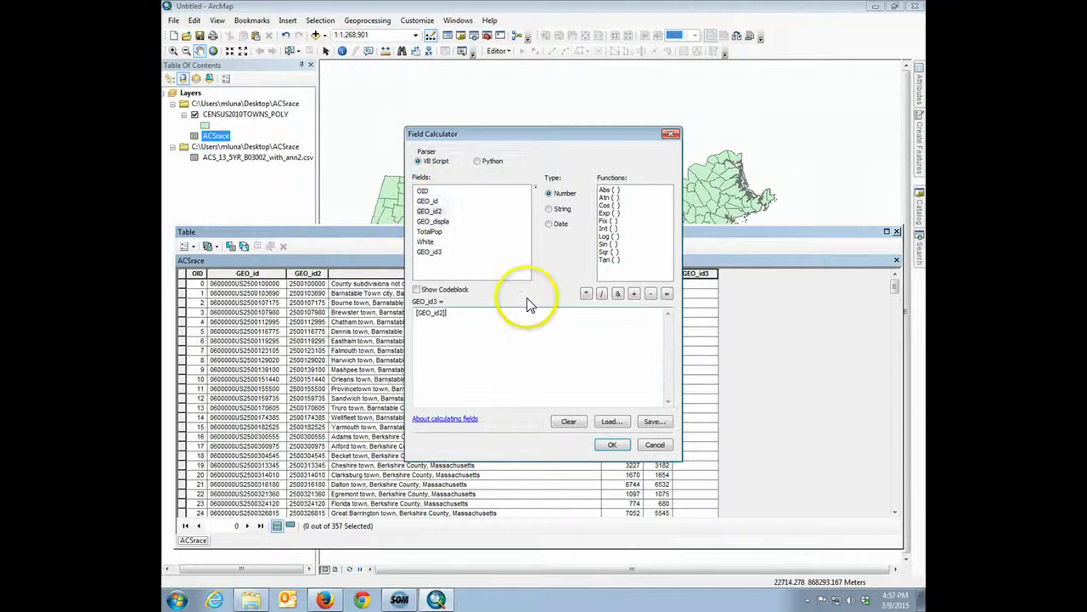
pyautogui.click(612, 444)
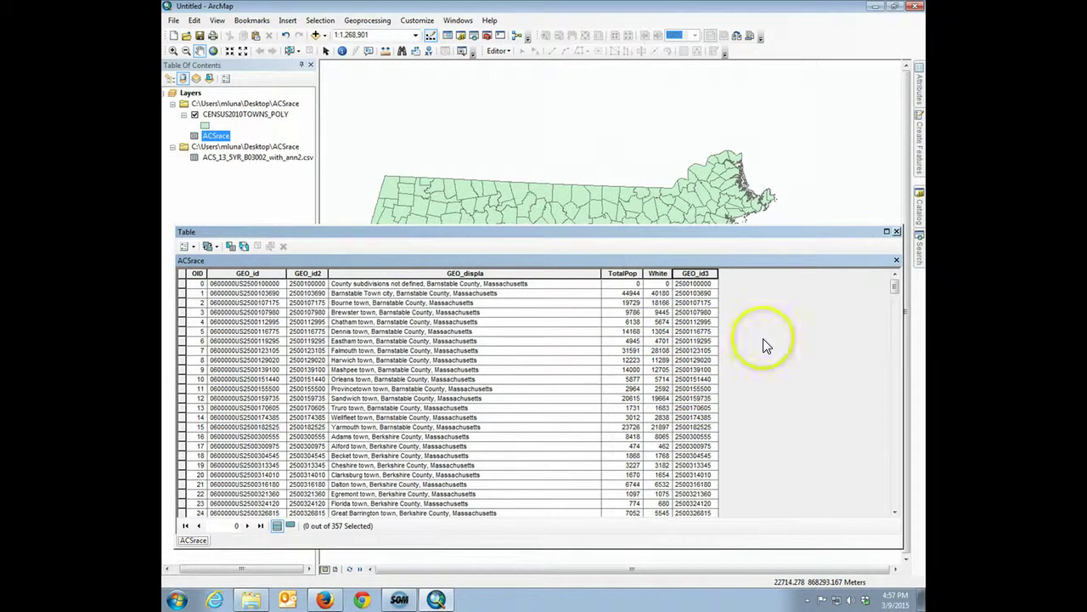
# Close the ACSrace table and start a Join on the CENSUS2010TOWNS_POLY layer
pyautogui.click(897, 232)
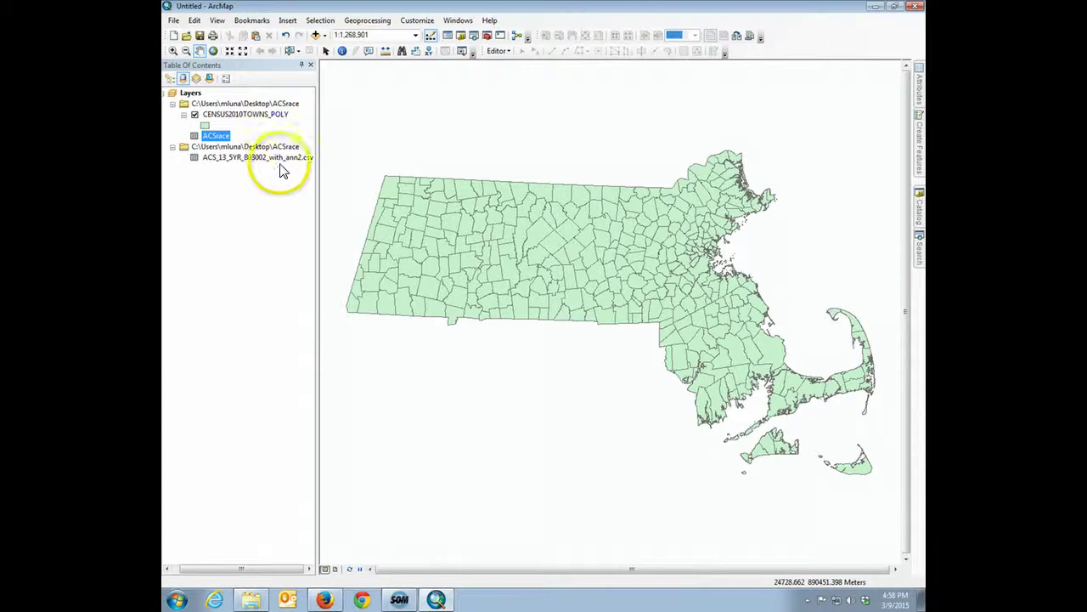
pyautogui.click(258, 114)
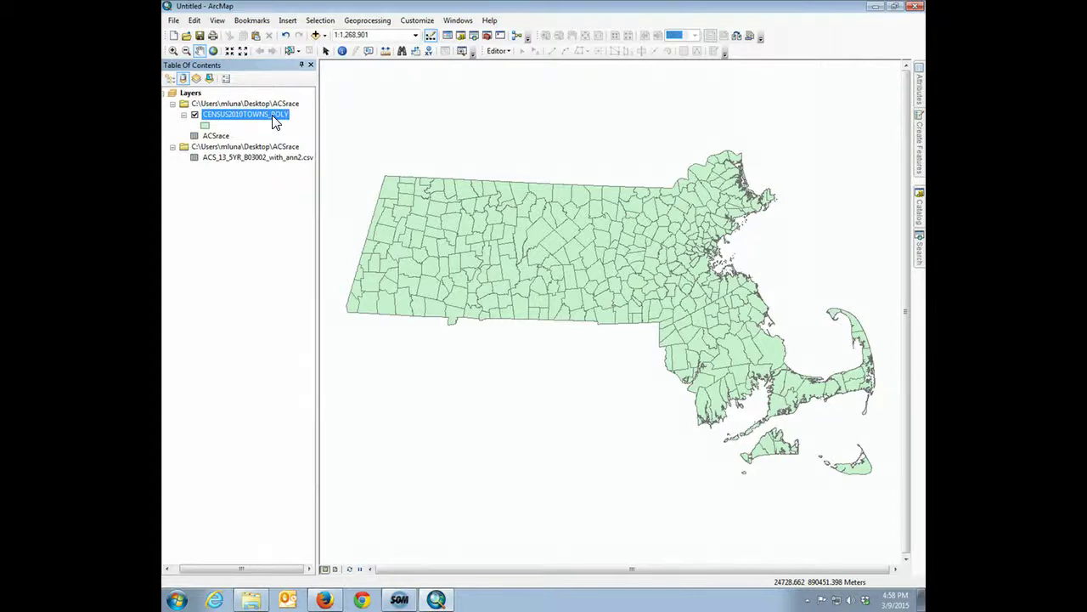
pyautogui.rightClick(273, 121)
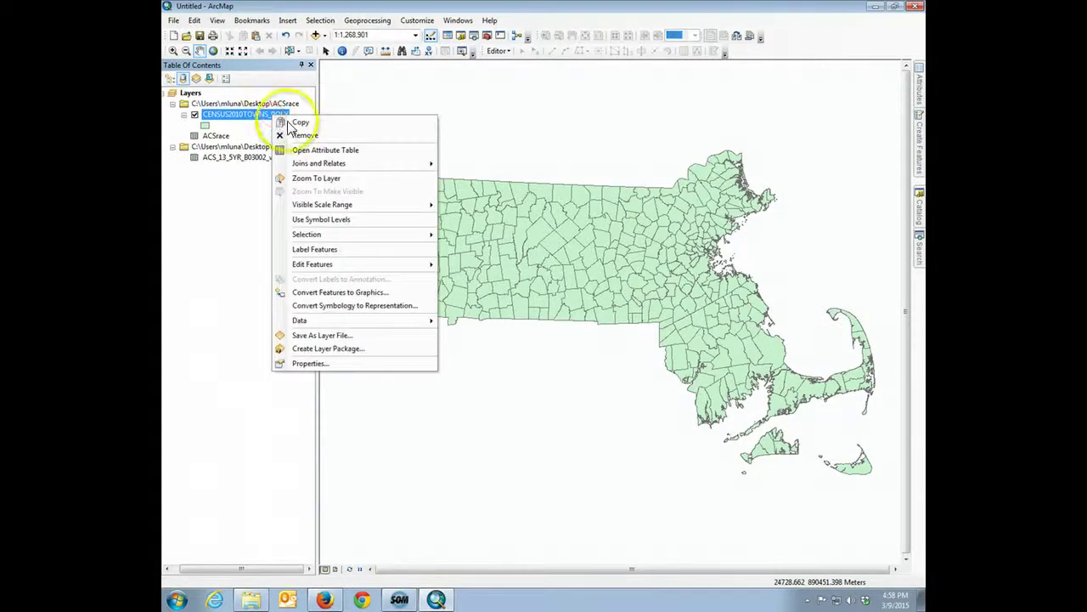
pyautogui.moveTo(328, 164)
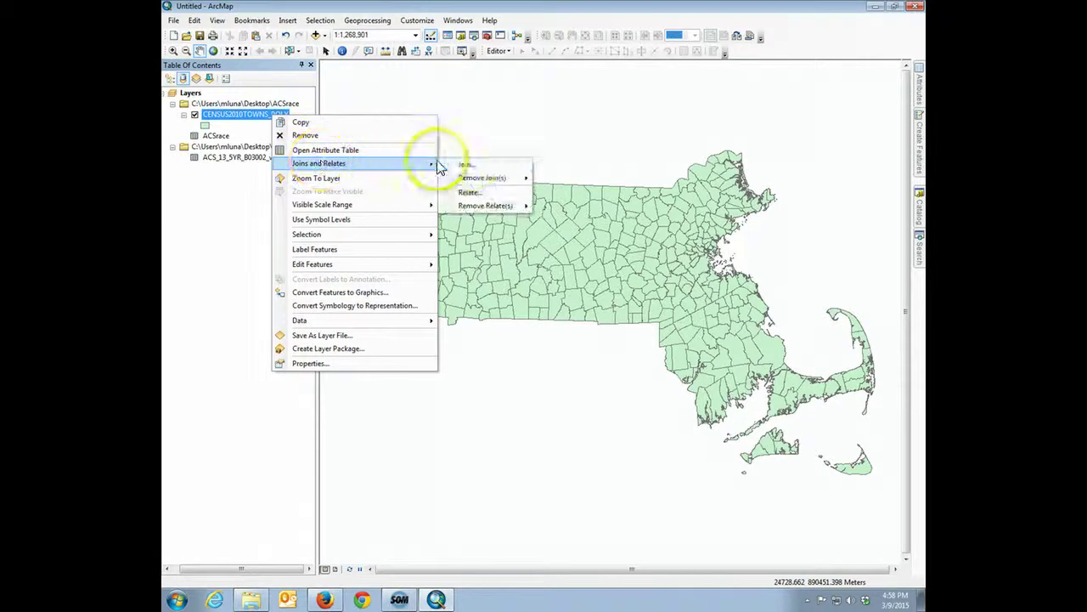
pyautogui.click(481, 167)
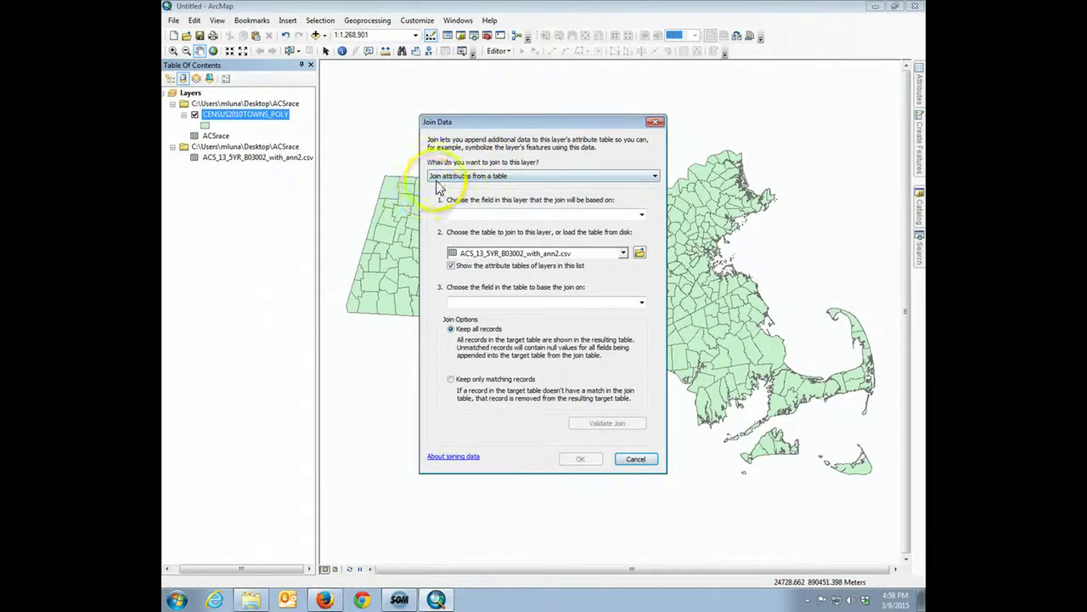
# Join ACSrace on GEO_id3, keeping only matching records, and build the join-field index
pyautogui.click(642, 215)
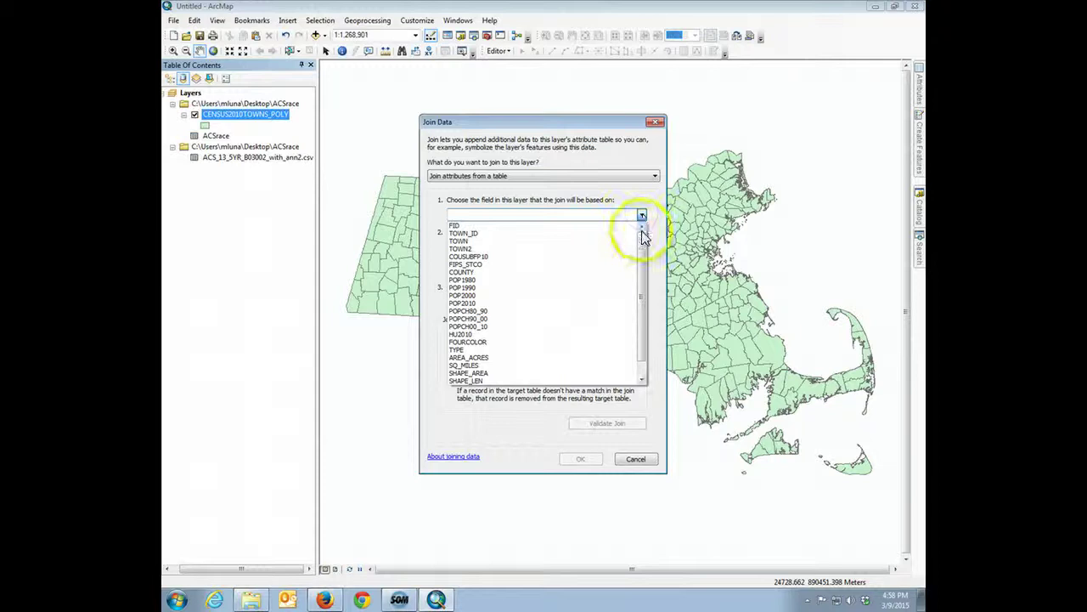
pyautogui.click(643, 248)
pyautogui.moveTo(643, 243); pyautogui.dragTo(643, 257)
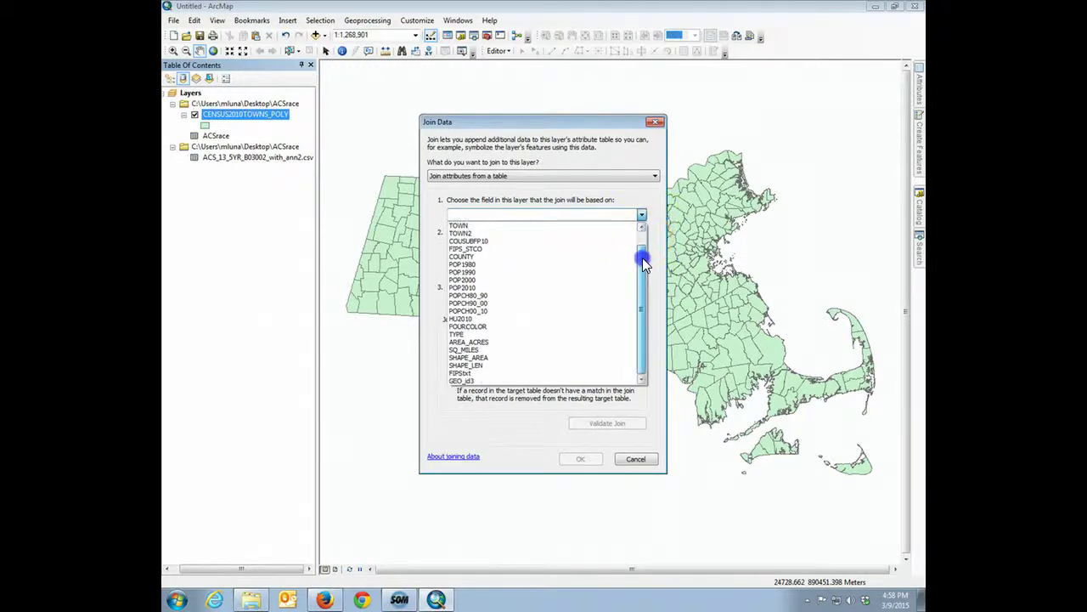
pyautogui.click(462, 379)
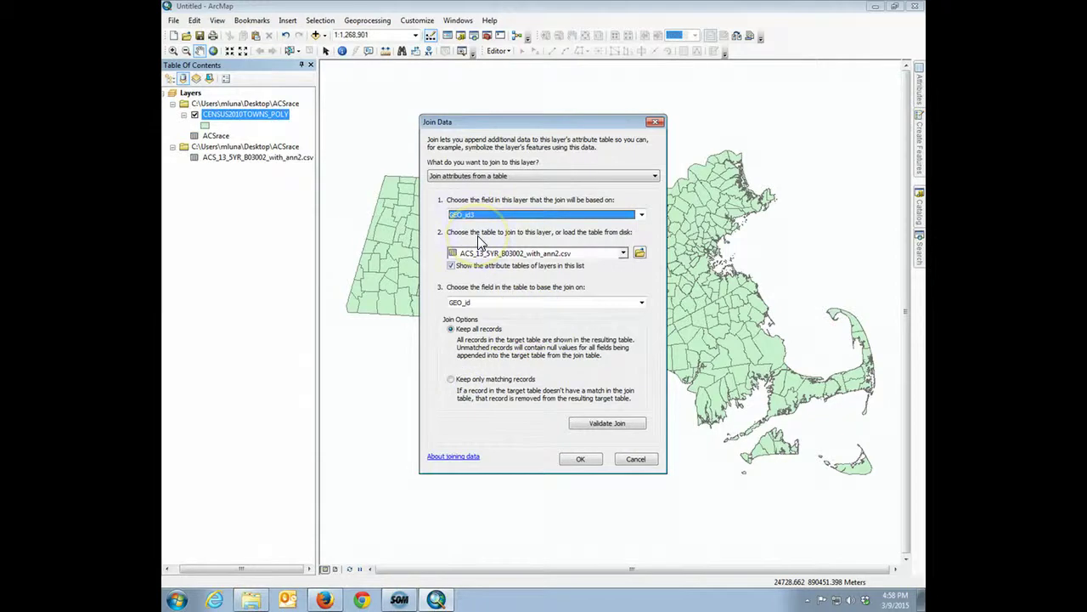
pyautogui.click(624, 253)
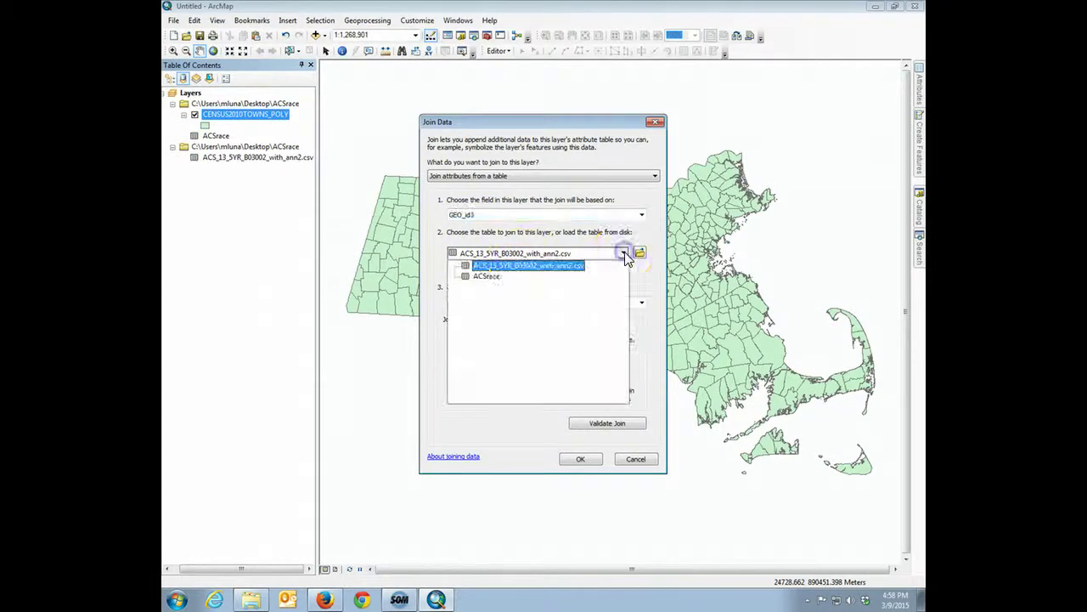
pyautogui.click(487, 276)
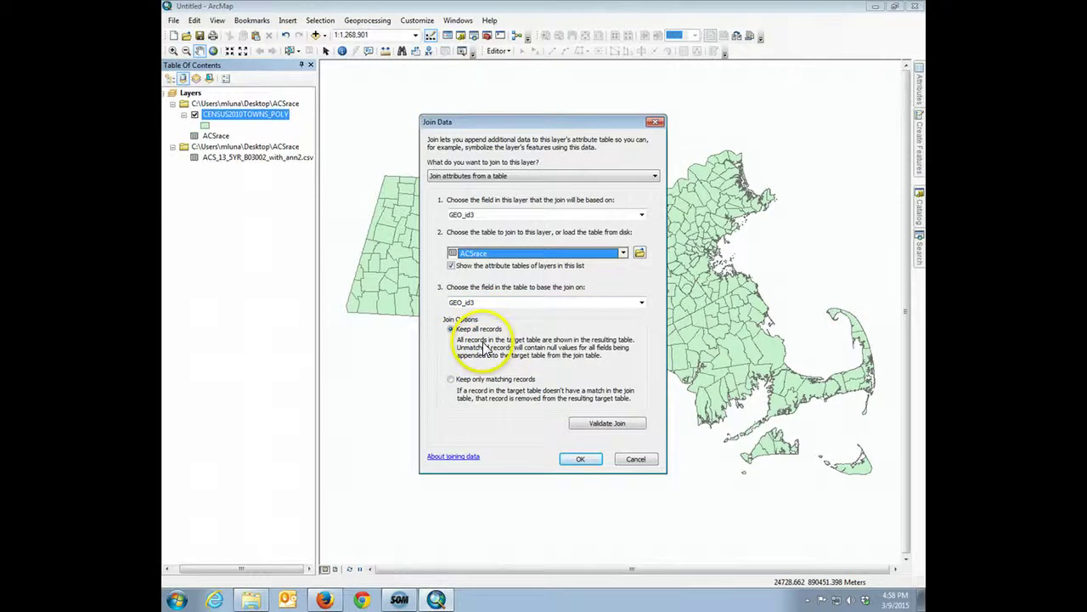
pyautogui.click(451, 379)
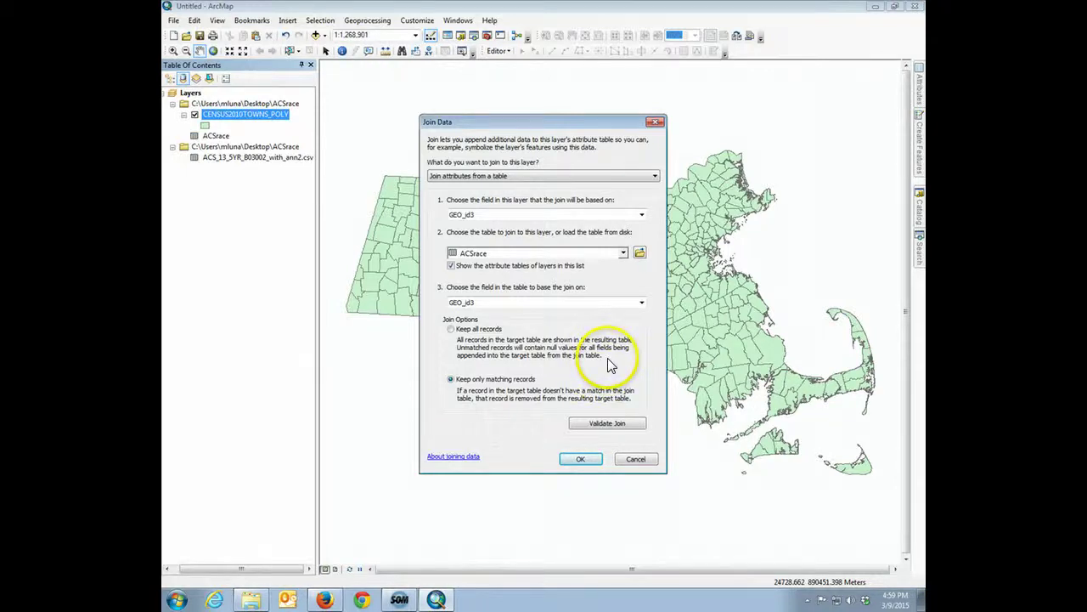
pyautogui.click(571, 457)
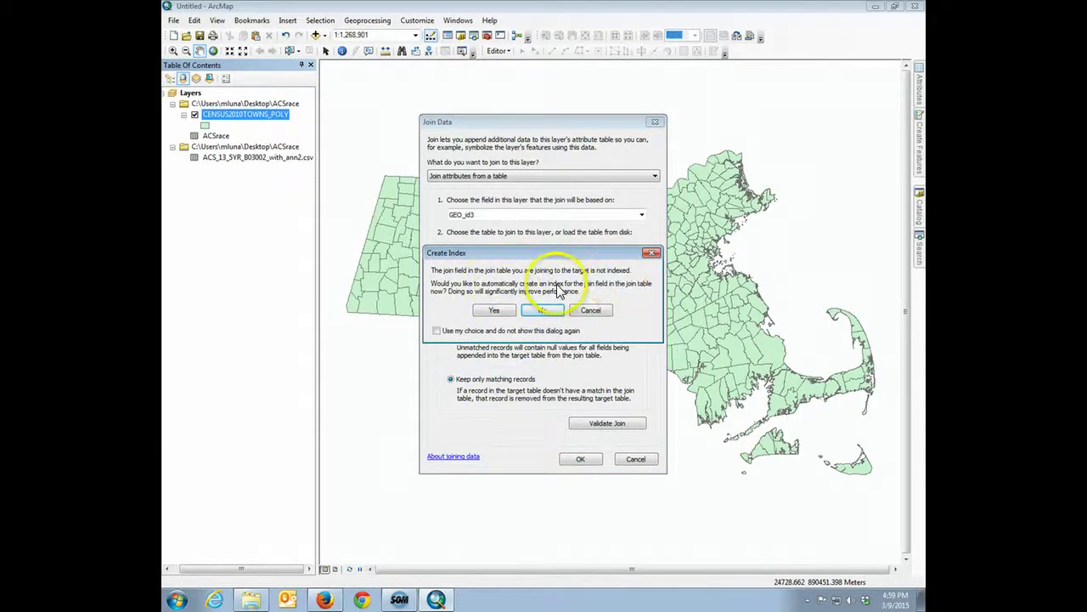
pyautogui.click(495, 311)
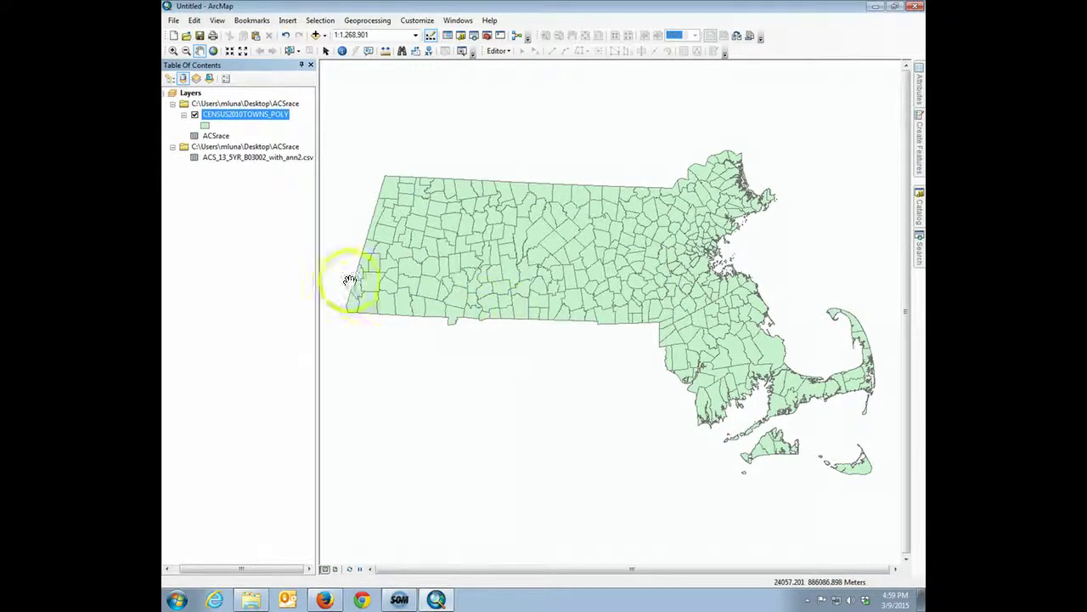
# Open the towns attribute table and scroll right to the joined TotalPop and White columns
pyautogui.rightClick(234, 115)
pyautogui.click(265, 152)
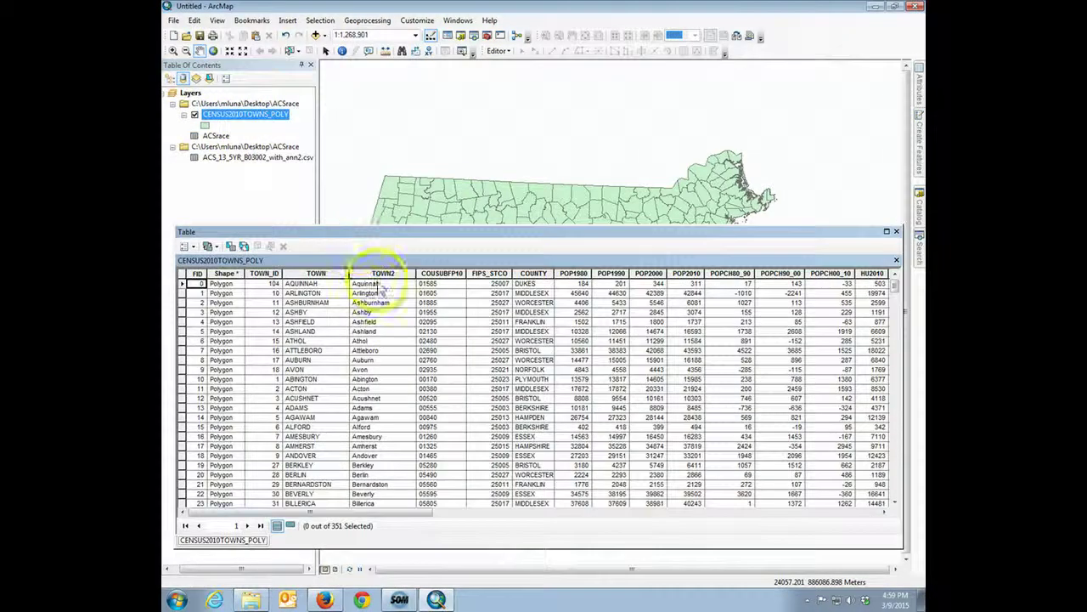
pyautogui.moveTo(367, 513); pyautogui.dragTo(821, 506)
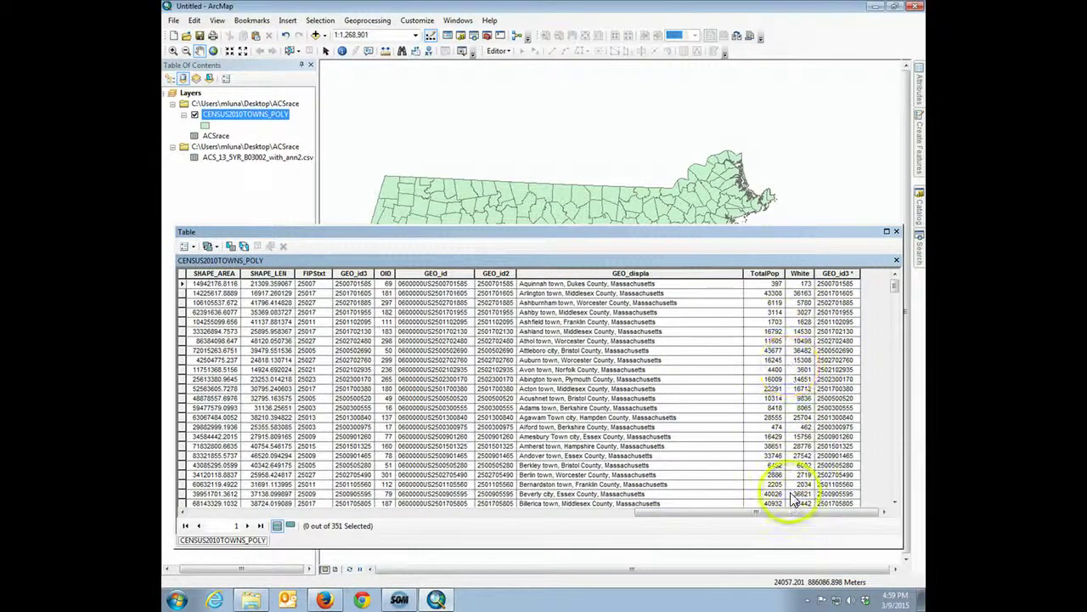